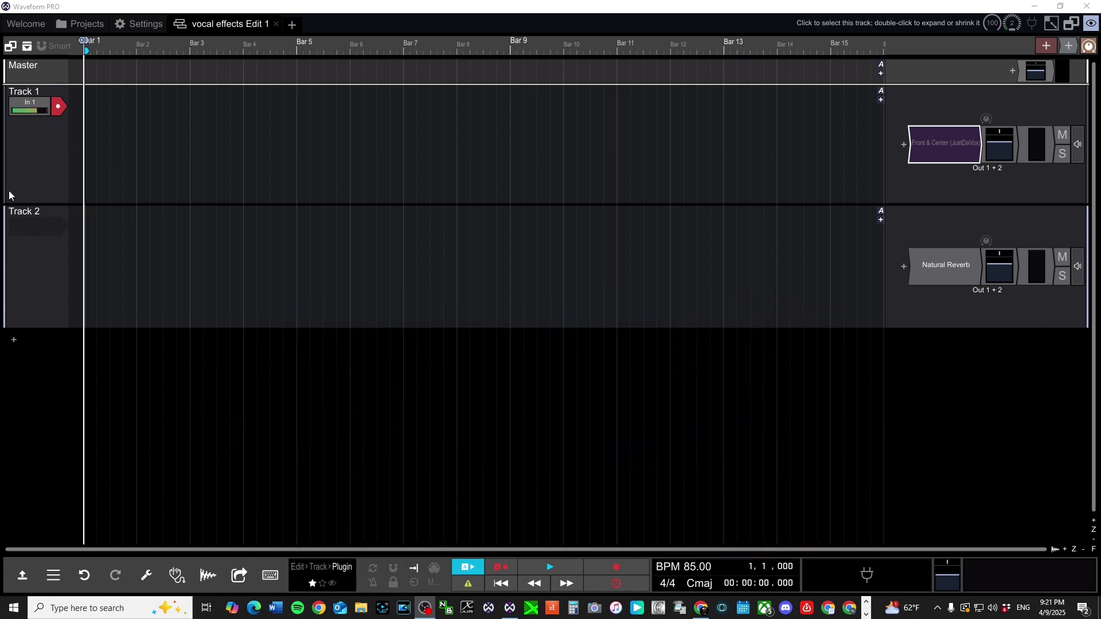
# Record a vocal take on Track 1, creating the clip Track 1 Recording 1.
pyautogui.press('b')
pyautogui.press('b')
pyautogui.press('r')
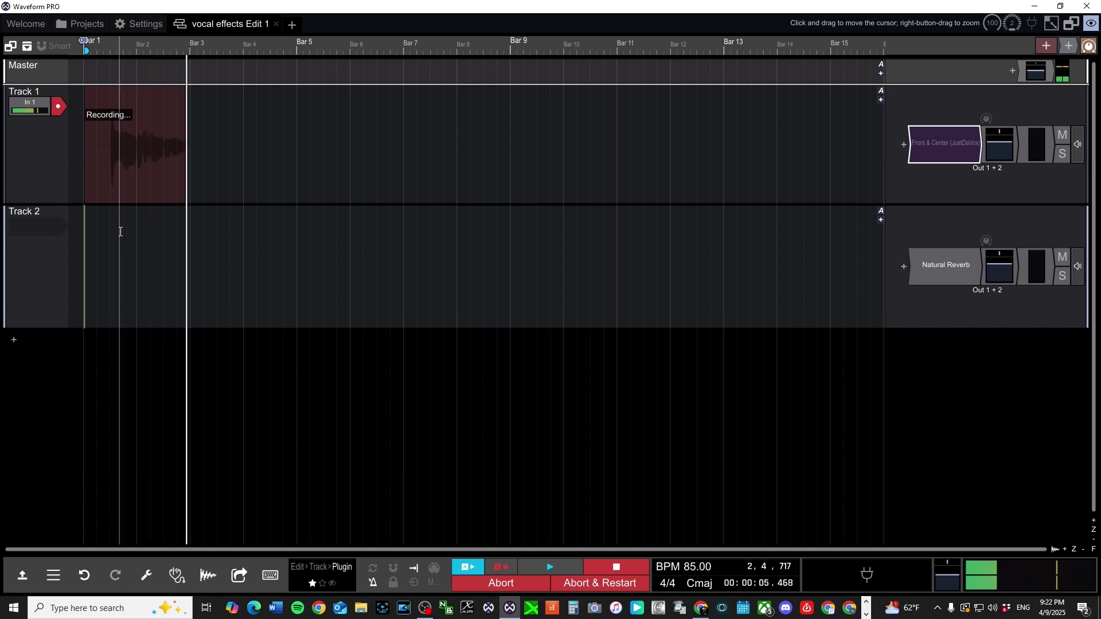
pyautogui.press('space')
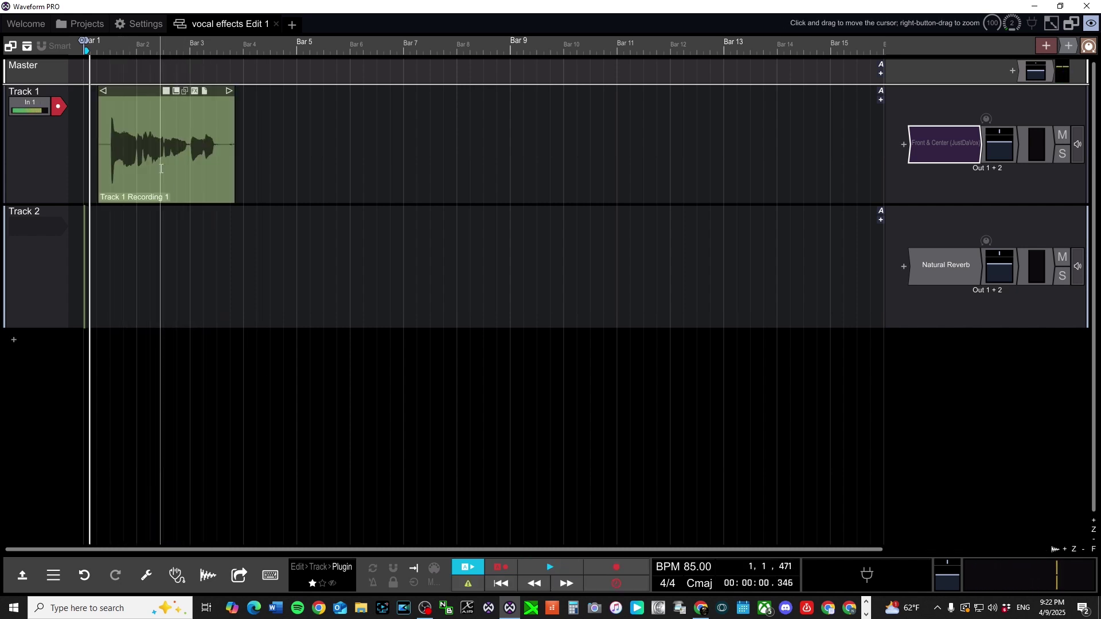
# Zoom into the new vocal clip and play it back from its start.
pyautogui.scroll(3, 200, 308)
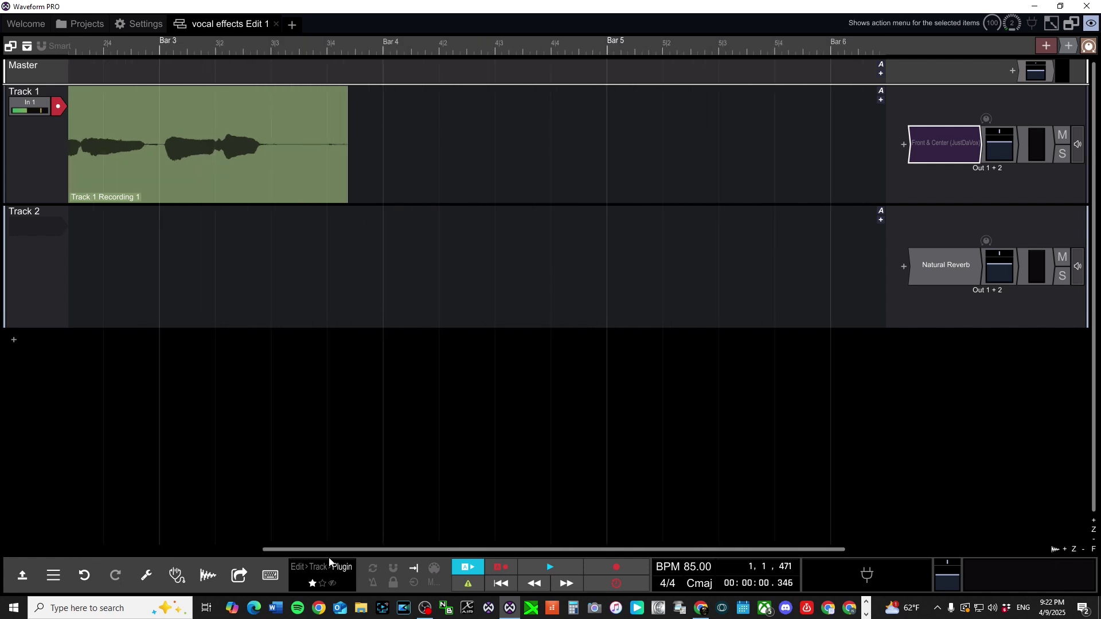
pyautogui.moveTo(330, 551); pyautogui.dragTo(20, 518)
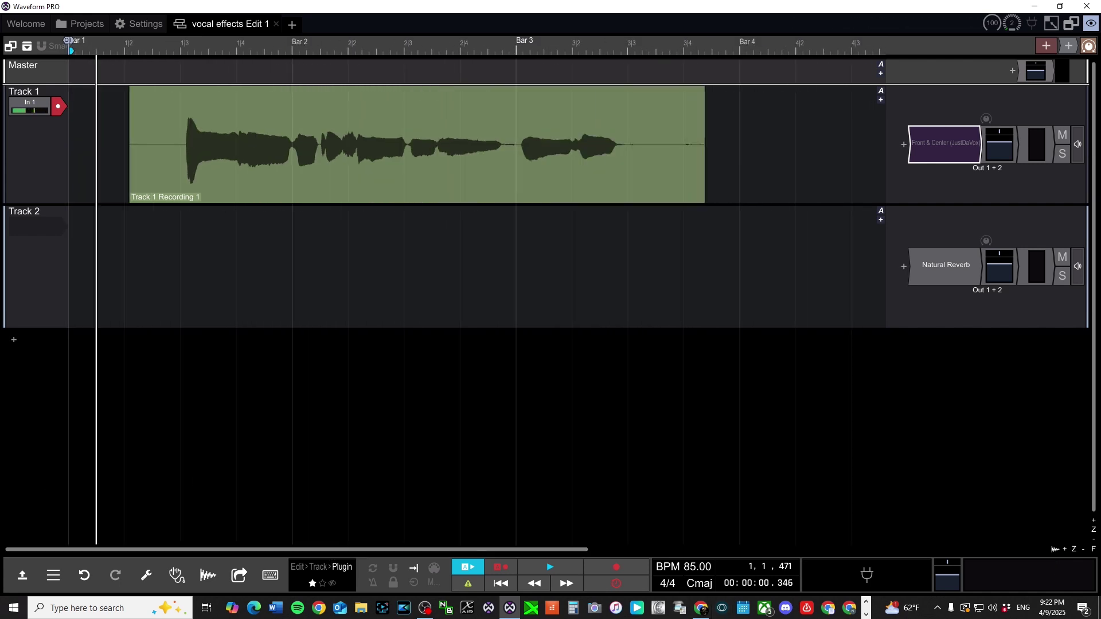
pyautogui.scroll(5, 206, 442)
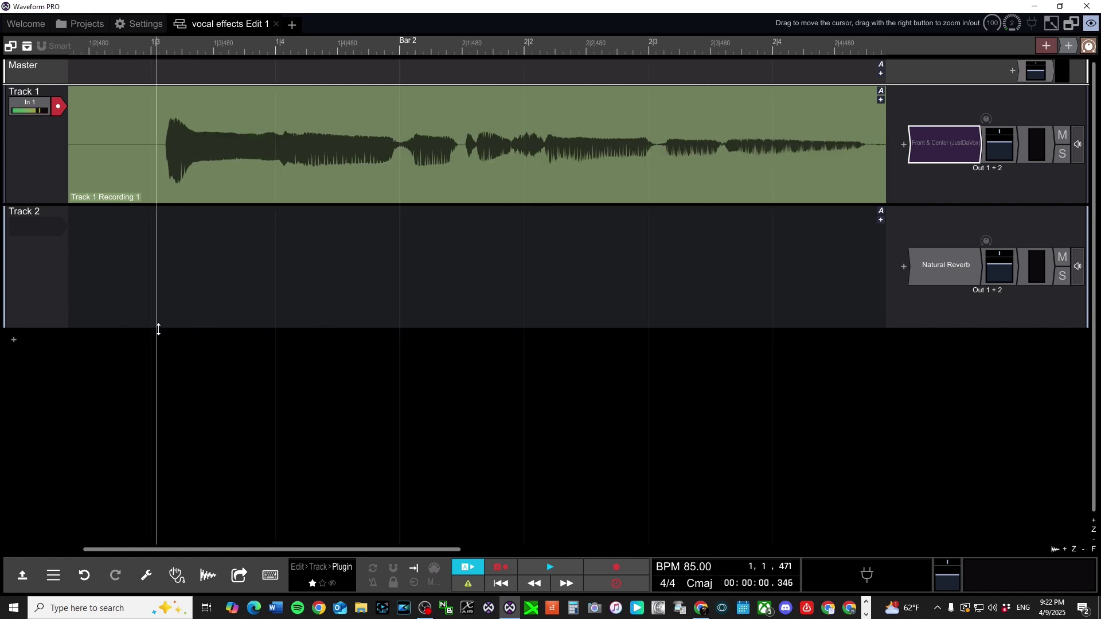
pyautogui.click(166, 289)
pyautogui.press('space')
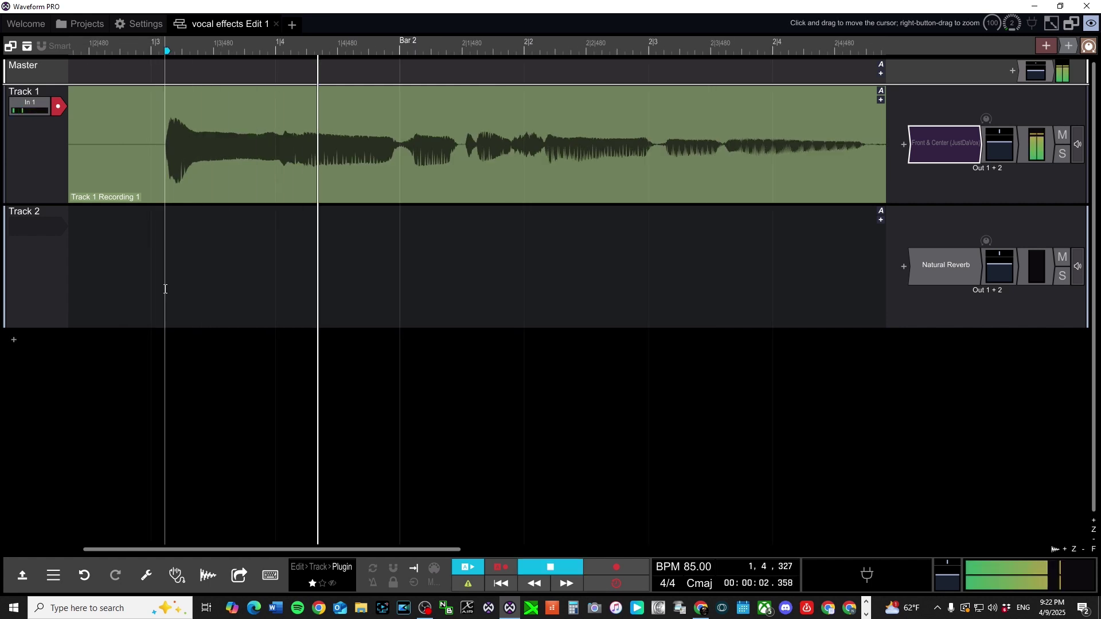
pyautogui.click(146, 291)
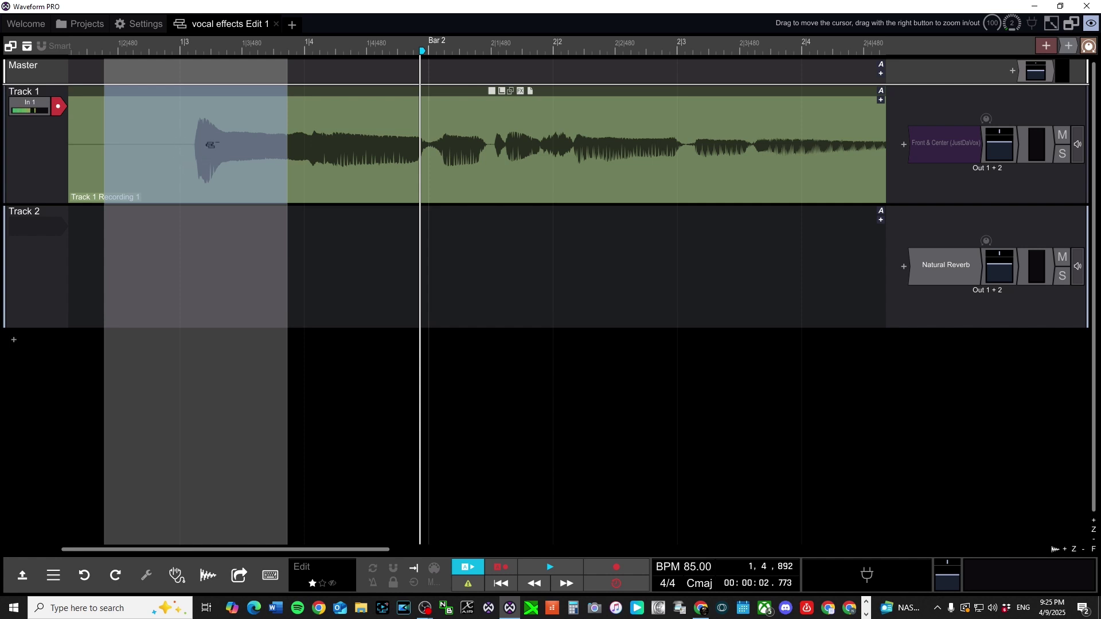
# Copy the opening of the vocal onto Track 2 and select the new clip.
pyautogui.moveTo(171, 225); pyautogui.dragTo(179, 225)
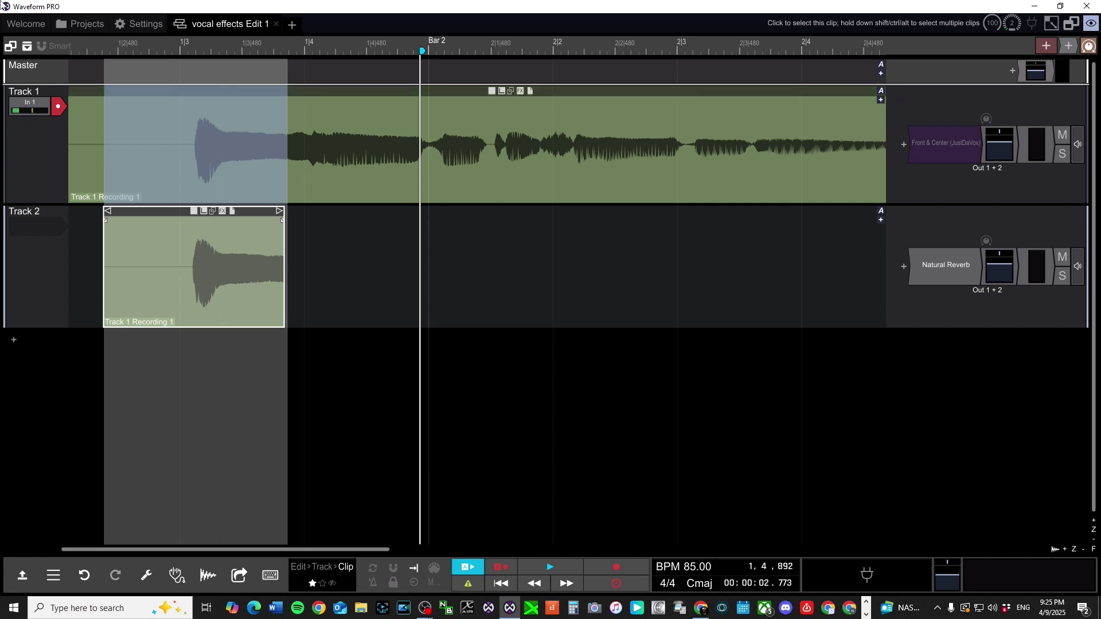
pyautogui.click(345, 367)
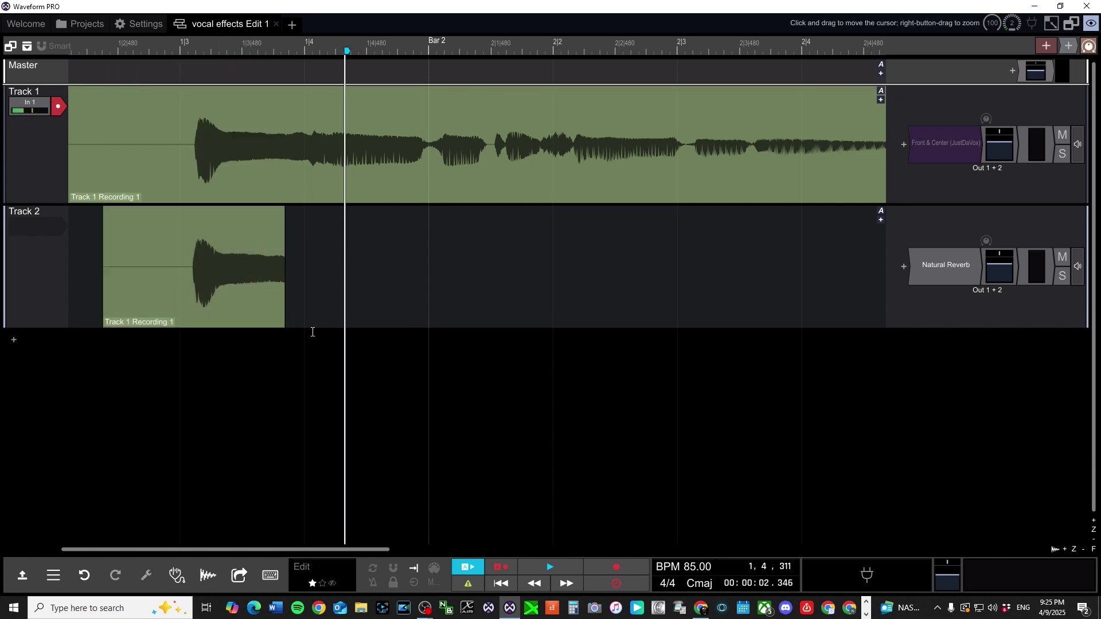
pyautogui.click(166, 247)
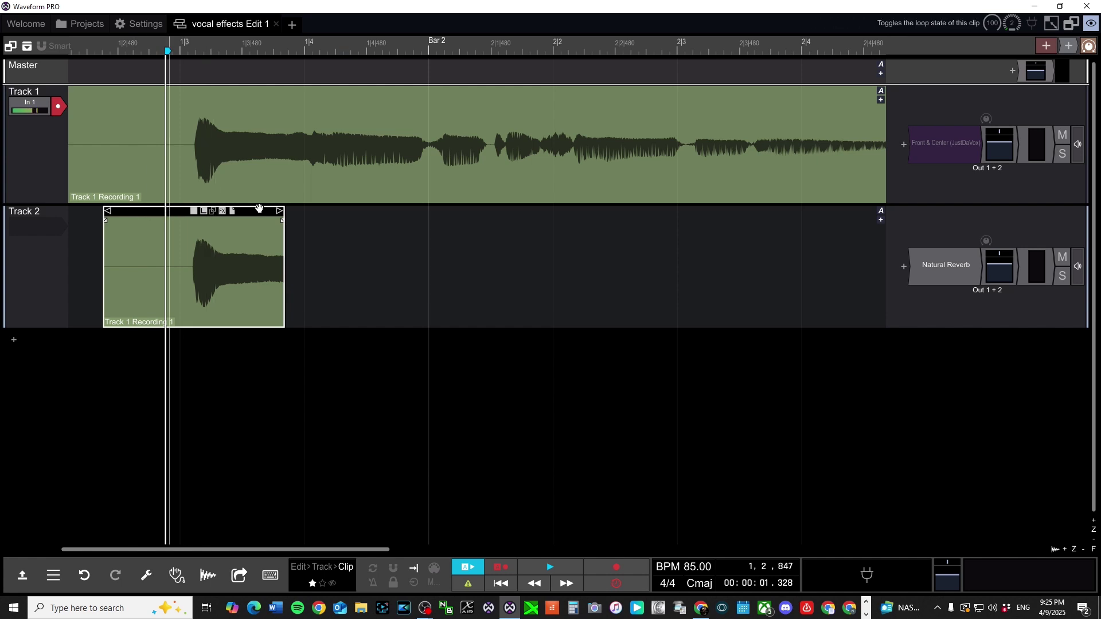
# Disable Track 2's Natural Reverb and reverse the copied clip on Track 2.
pyautogui.rightClick(934, 278)
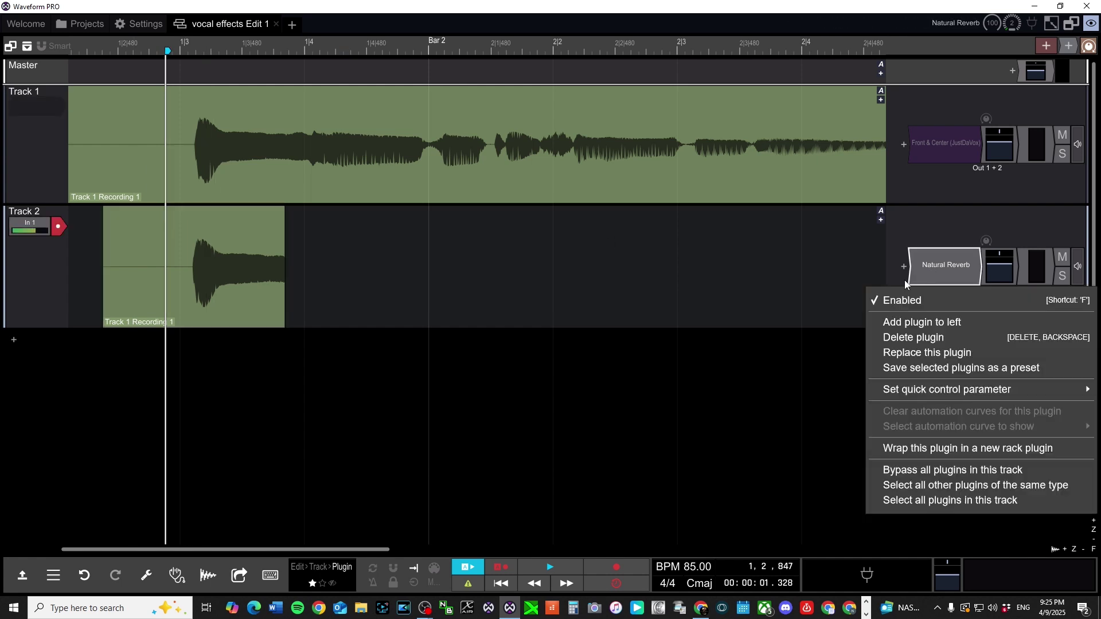
pyautogui.click(943, 301)
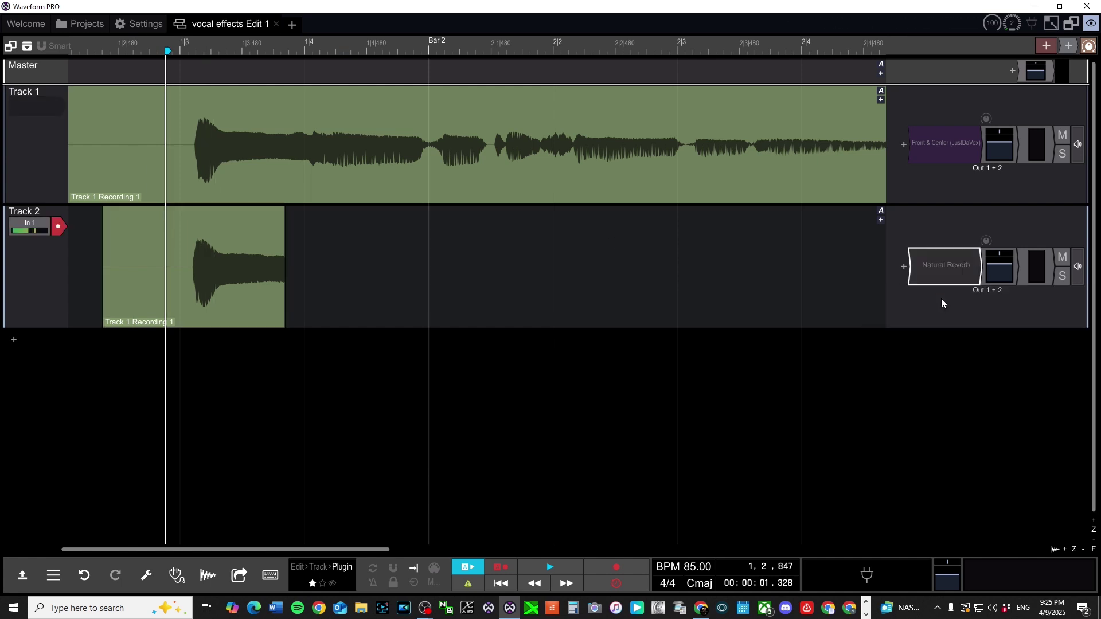
pyautogui.click(165, 214)
pyautogui.rightClick(165, 214)
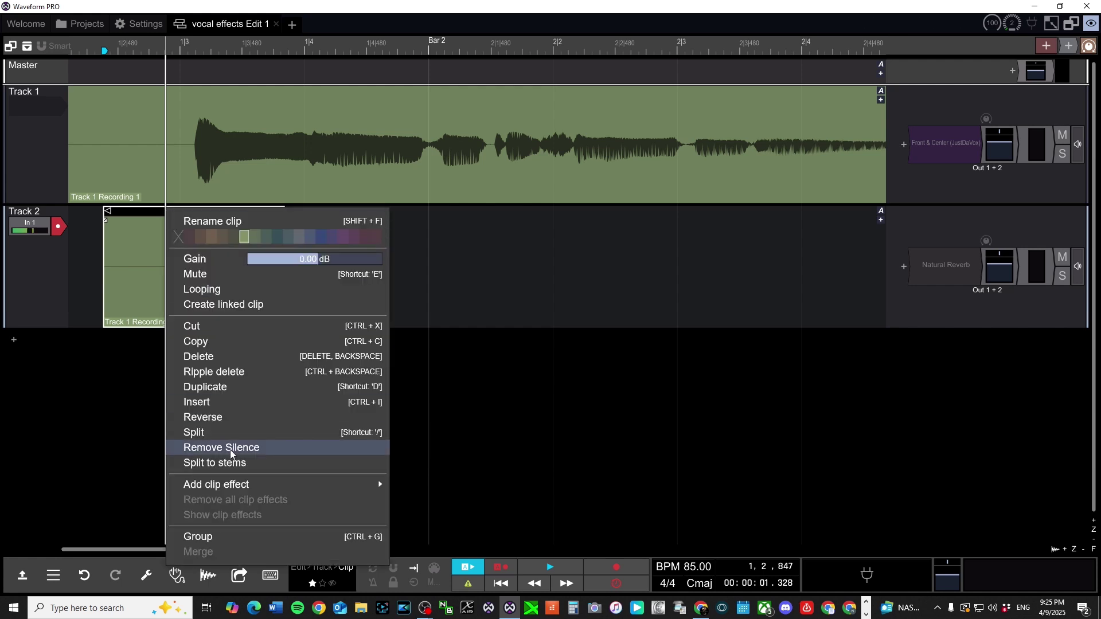
pyautogui.click(238, 419)
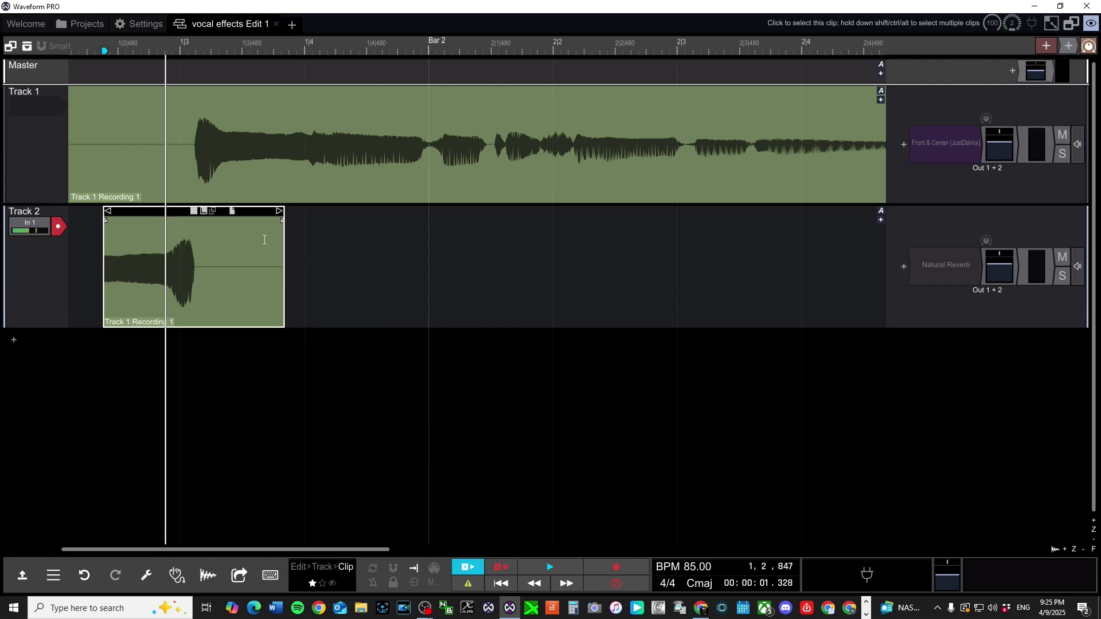
# Open Track 2's Natural Reverb editor and inspect its Size, Decay and Mix (100%) knobs.
pyautogui.doubleClick(946, 265)
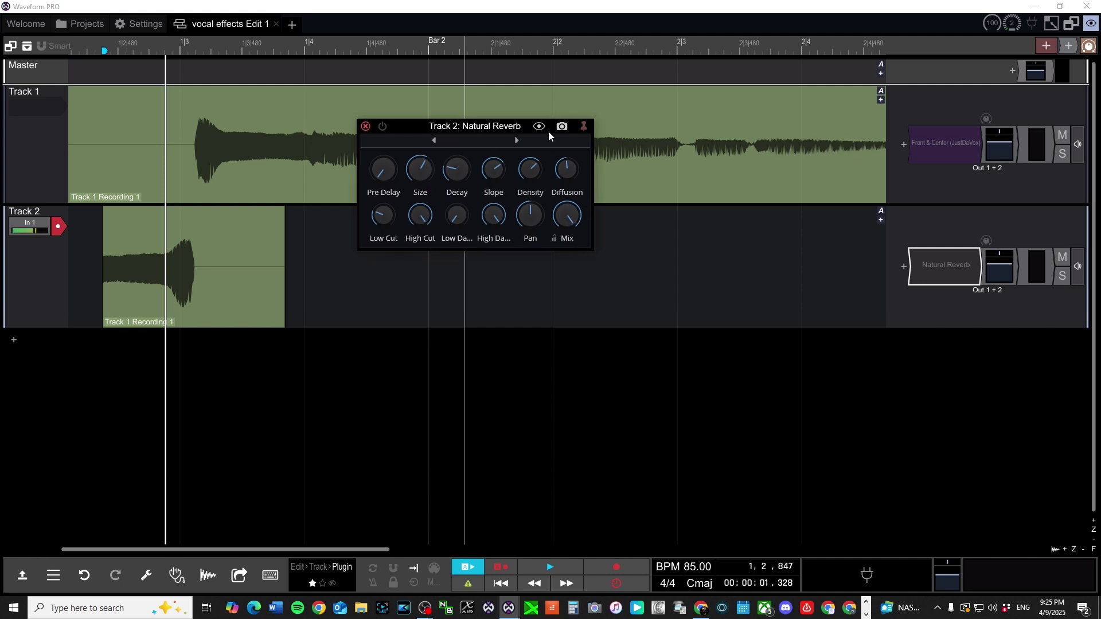
pyautogui.moveTo(426, 200)
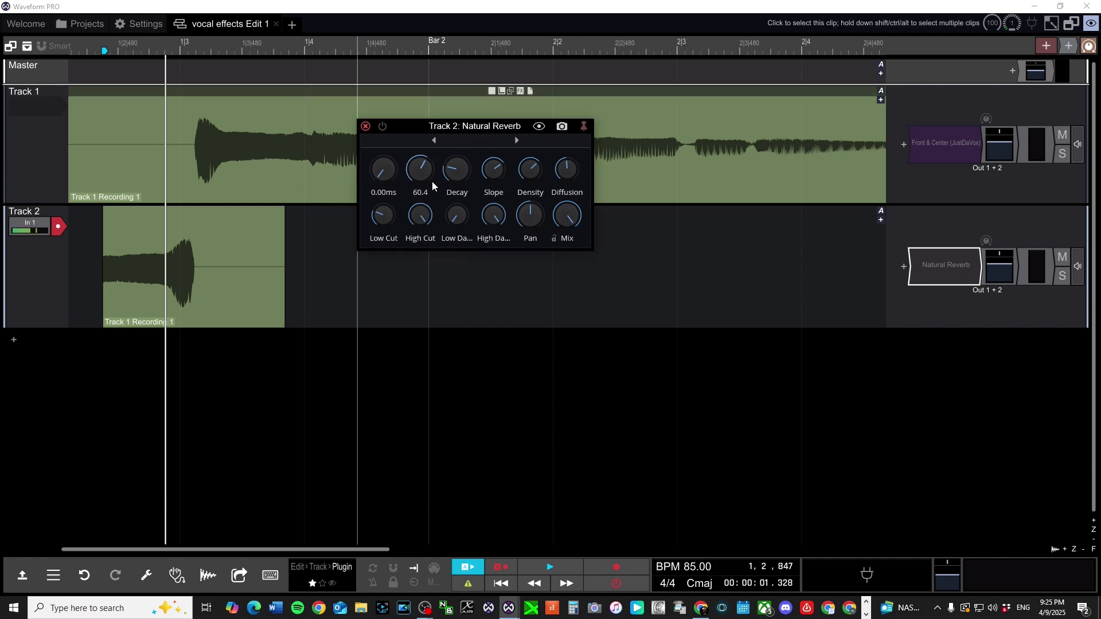
pyautogui.moveTo(449, 180)
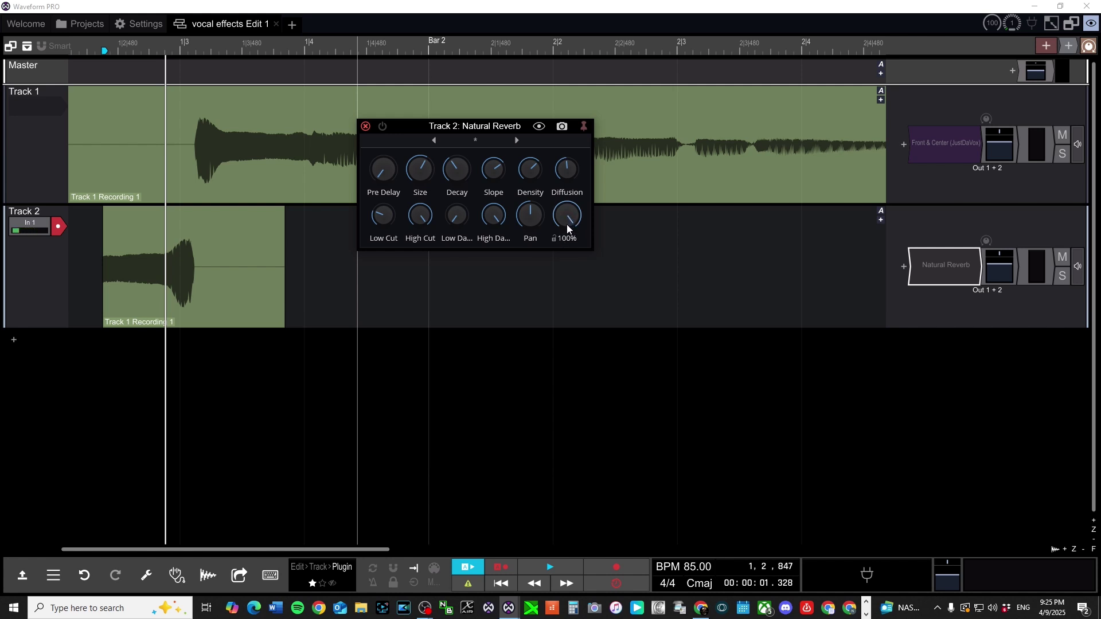
# Mute Track 1 and play the reversed Track 2 clip on its own.
pyautogui.click(107, 403)
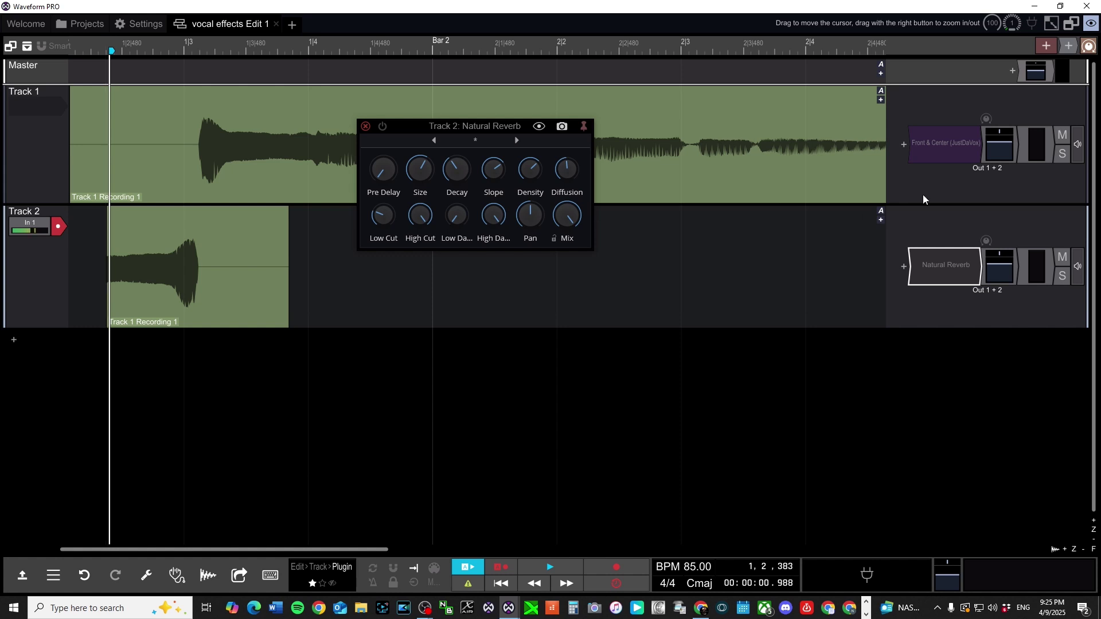
pyautogui.click(1060, 137)
pyautogui.press('space')
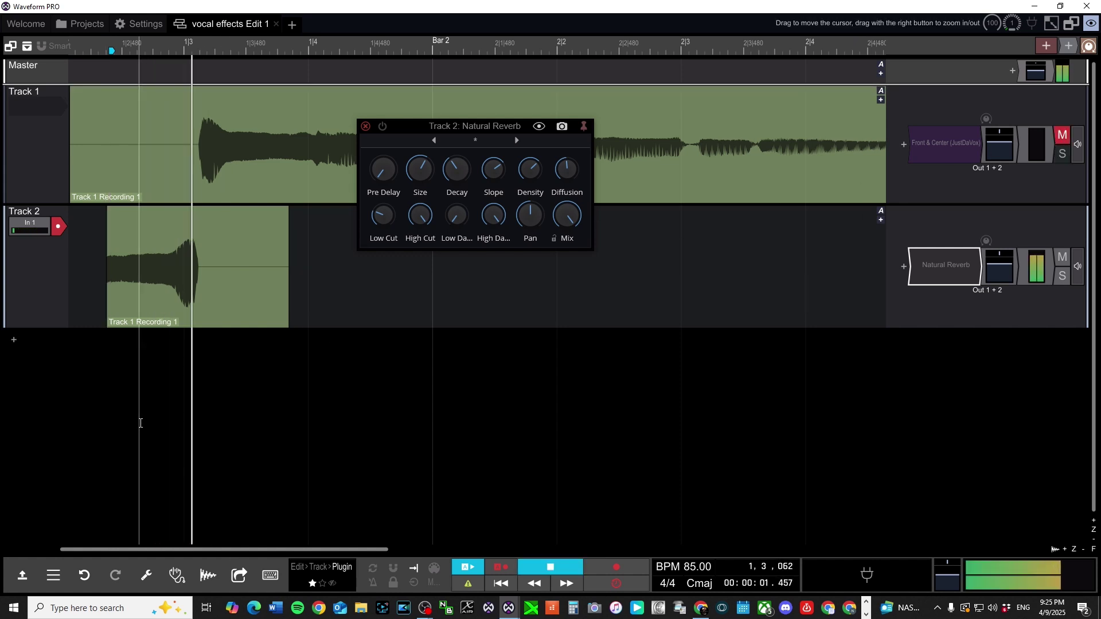
pyautogui.click(107, 412)
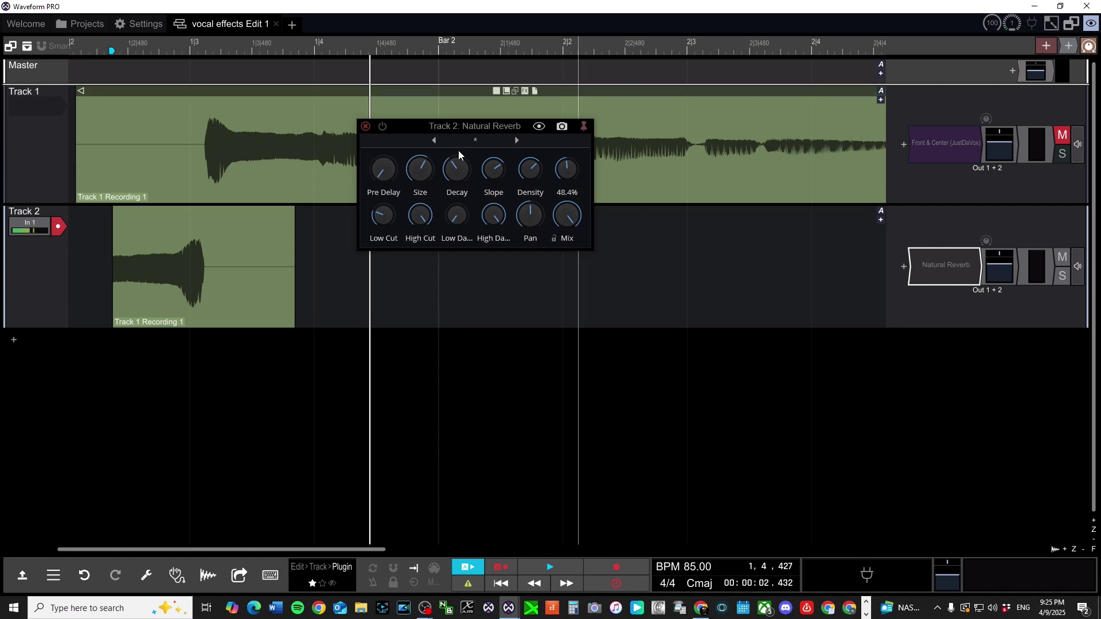
# Re-enable Track 2's Natural Reverb and play the reversed clip with reverb.
pyautogui.click(384, 127)
pyautogui.press('space')
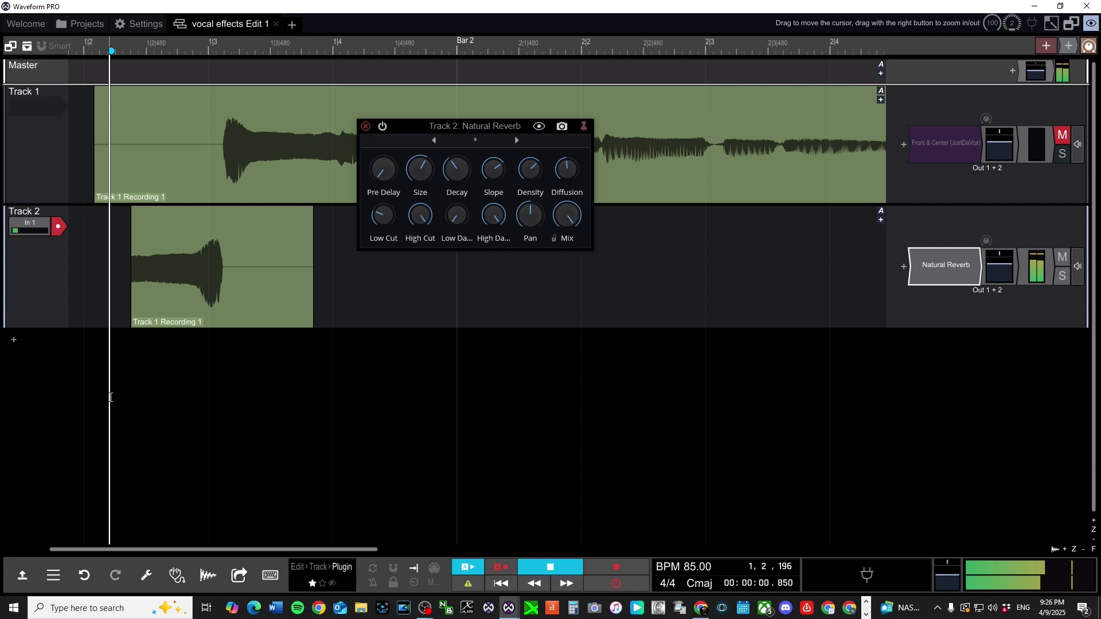
pyautogui.click(207, 476)
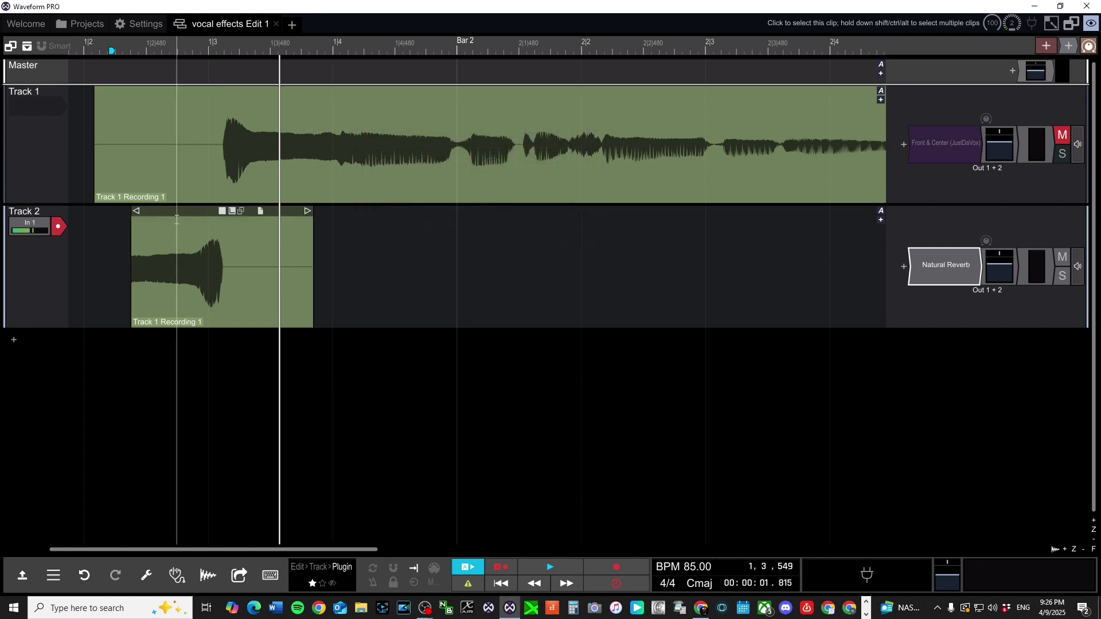
# Select the Track 2 clip and show its properties panel: Reverse on, length 0.1.455.
pyautogui.click(176, 215)
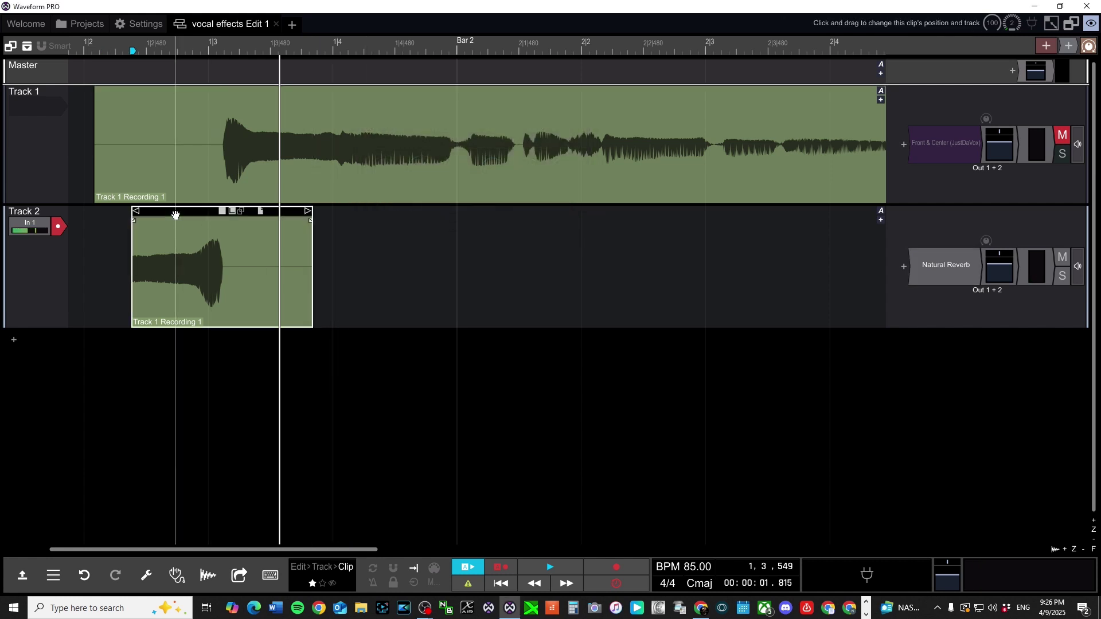
pyautogui.rightClick(199, 224)
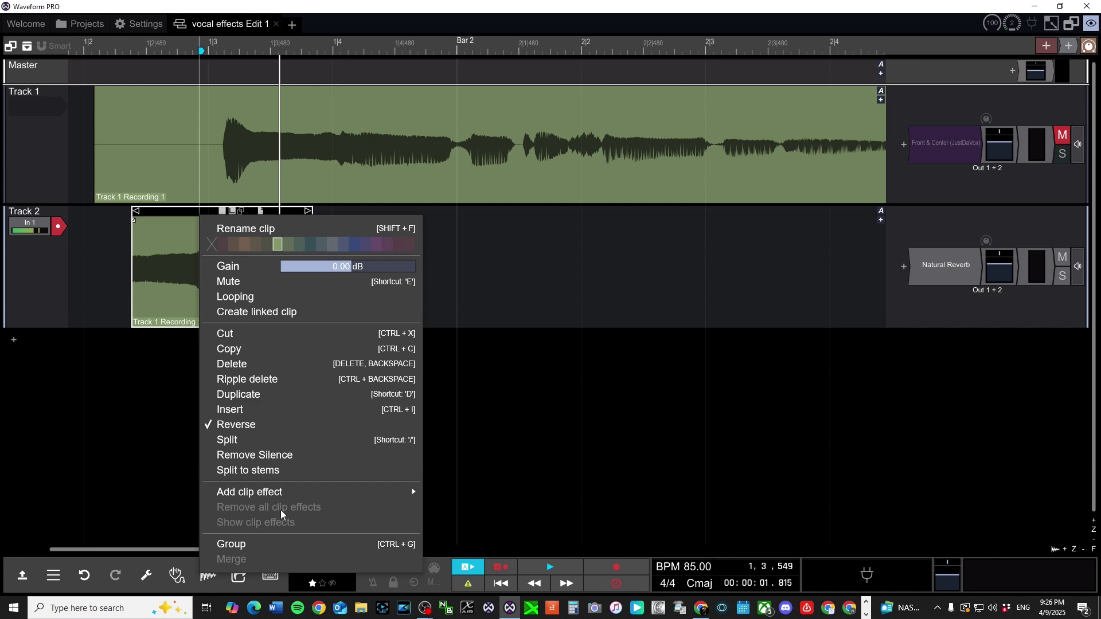
pyautogui.click(169, 212)
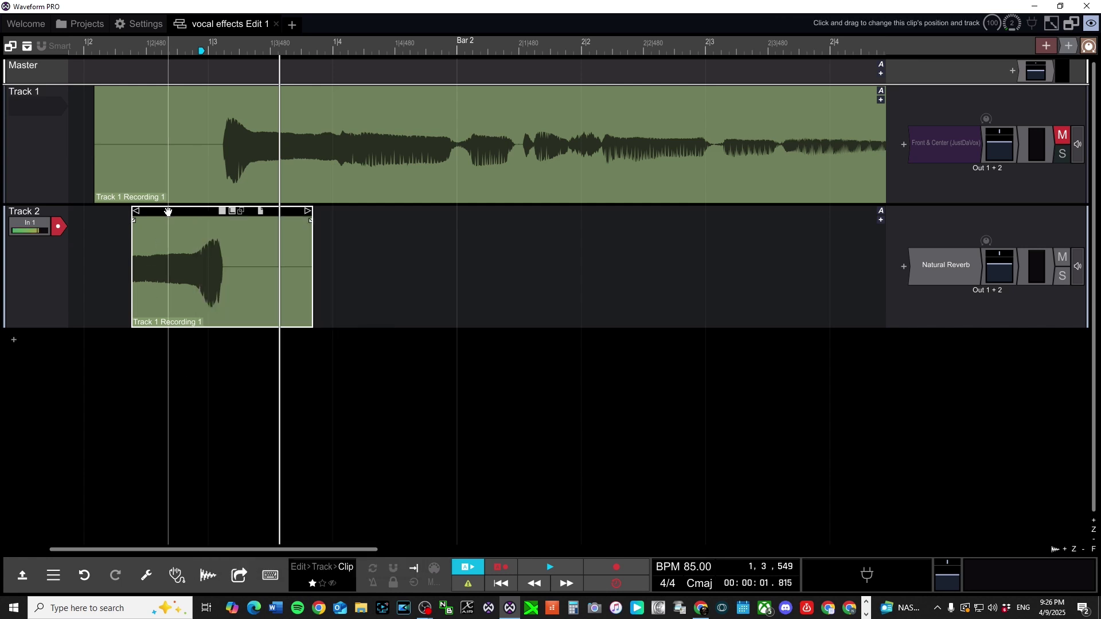
pyautogui.click(20, 576)
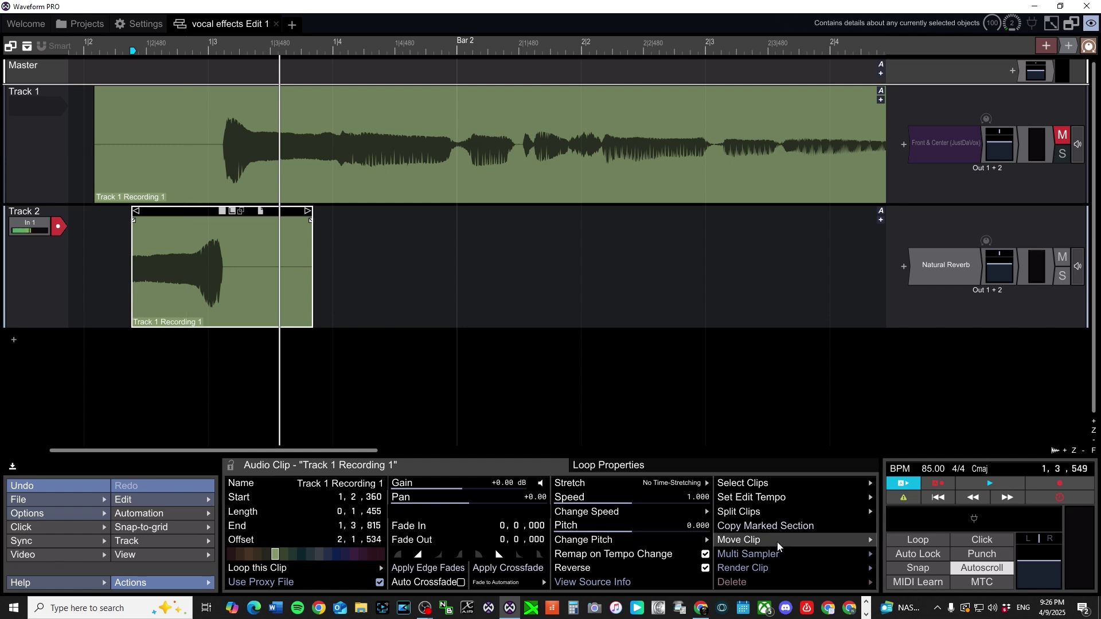
# Render the selected Track 2 clip with its reverb, replacing it with 'Rendered clip'.
pyautogui.click(786, 572)
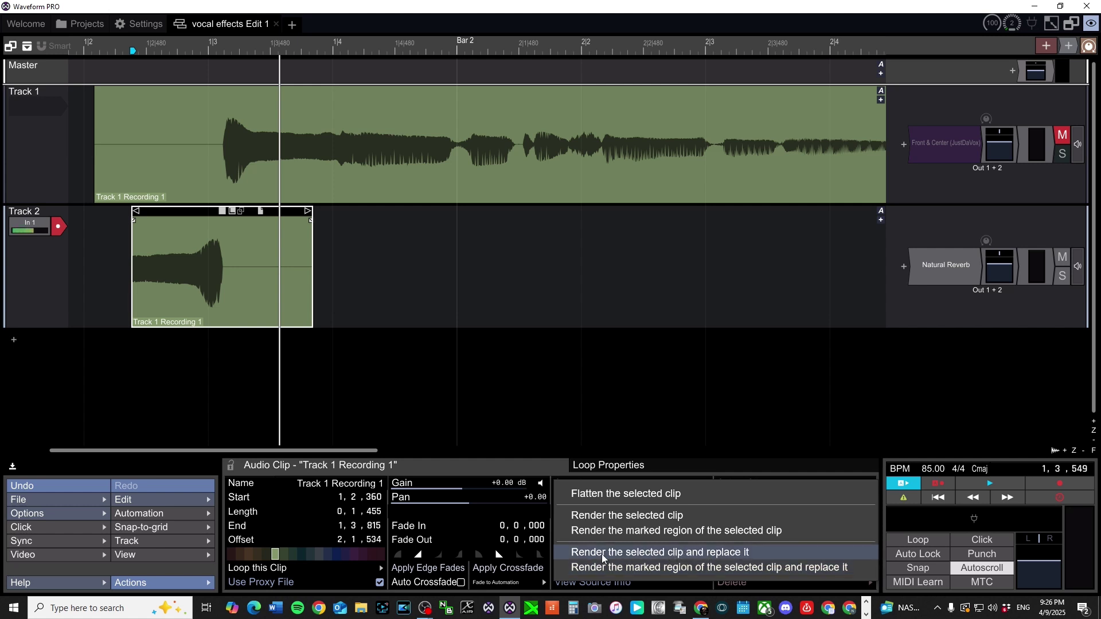
pyautogui.click(726, 555)
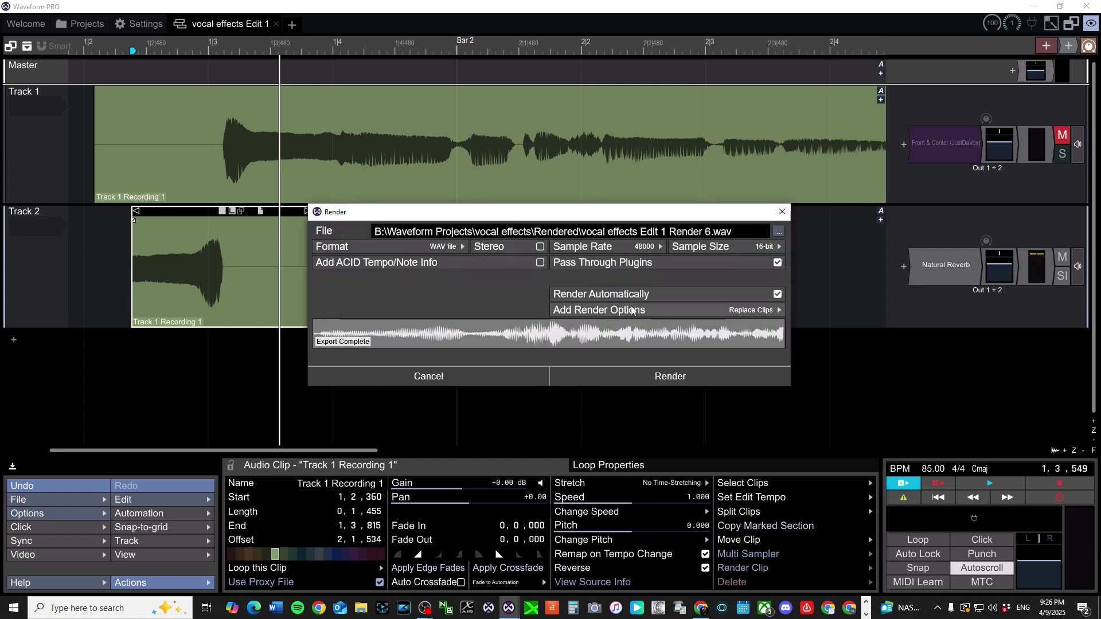
pyautogui.click(686, 377)
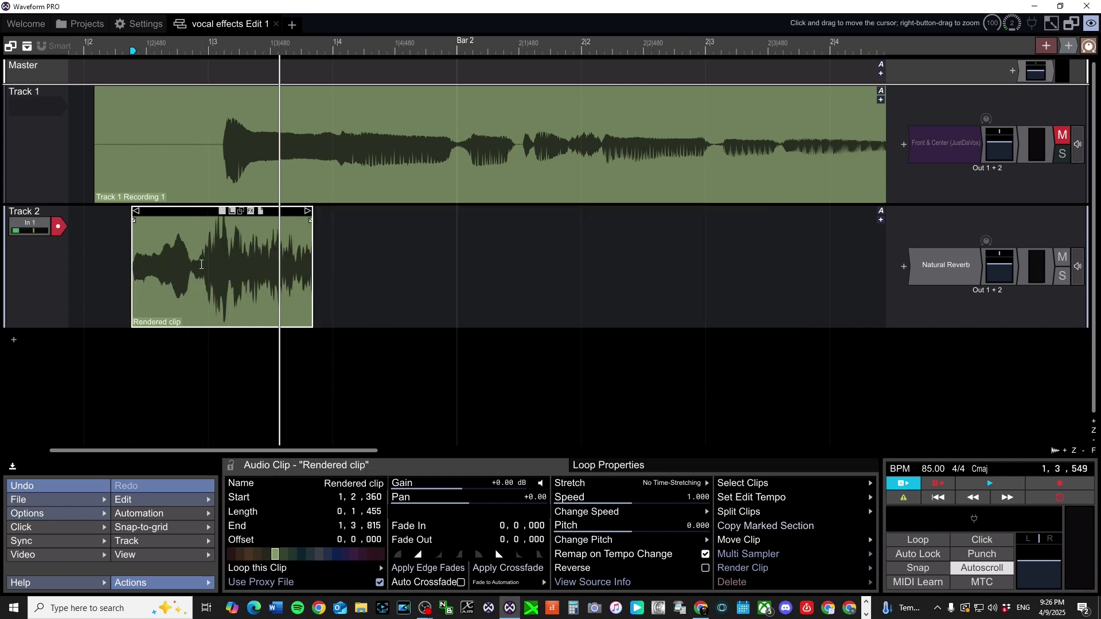
# Play back the Rendered clip and lower its gain to -6.81 dB.
pyautogui.click(130, 355)
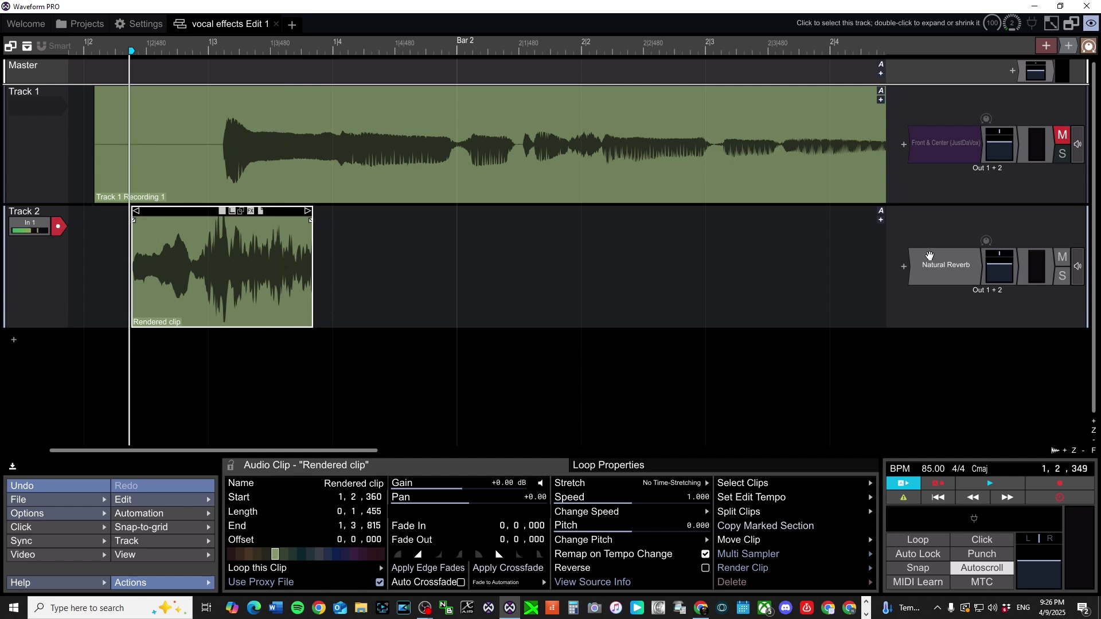
pyautogui.press('space')
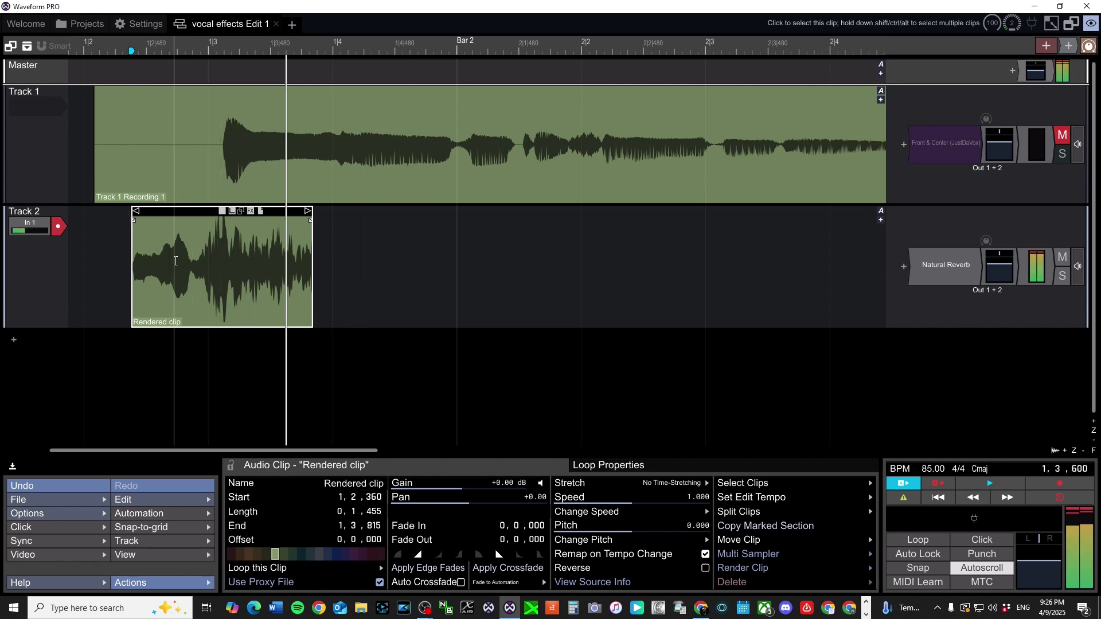
pyautogui.click(175, 261)
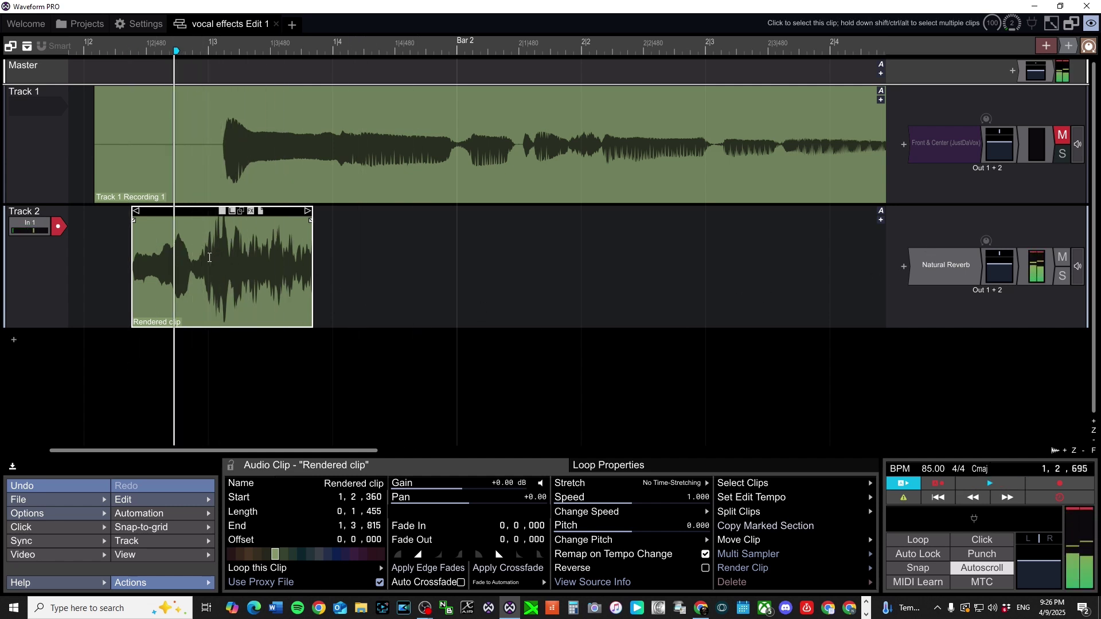
pyautogui.rightClick(216, 234)
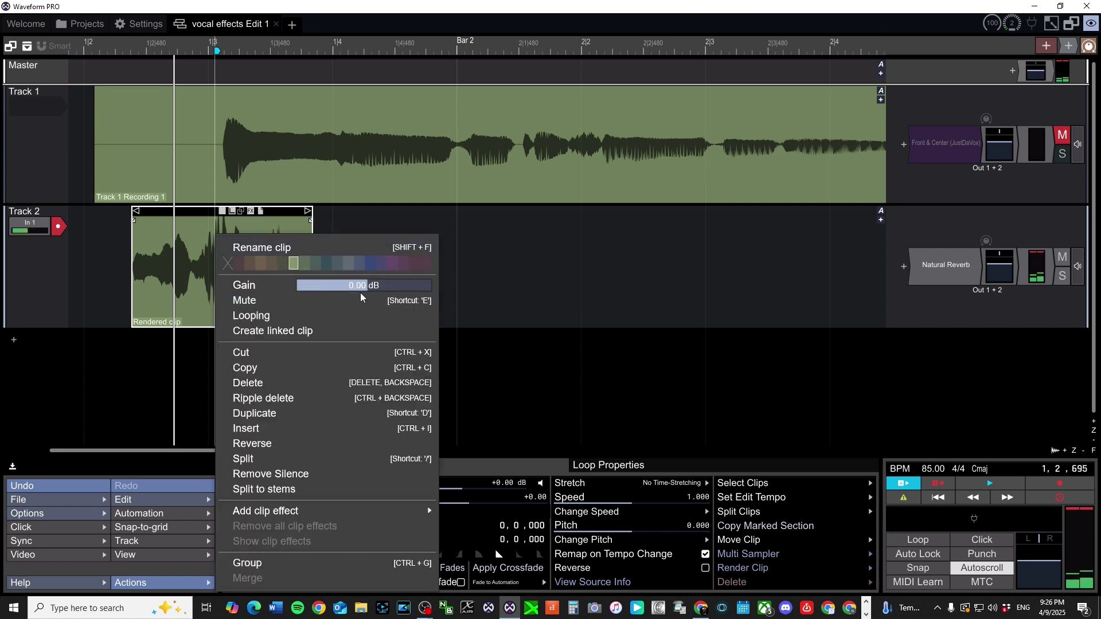
pyautogui.moveTo(361, 297); pyautogui.dragTo(341, 304)
pyautogui.click(145, 369)
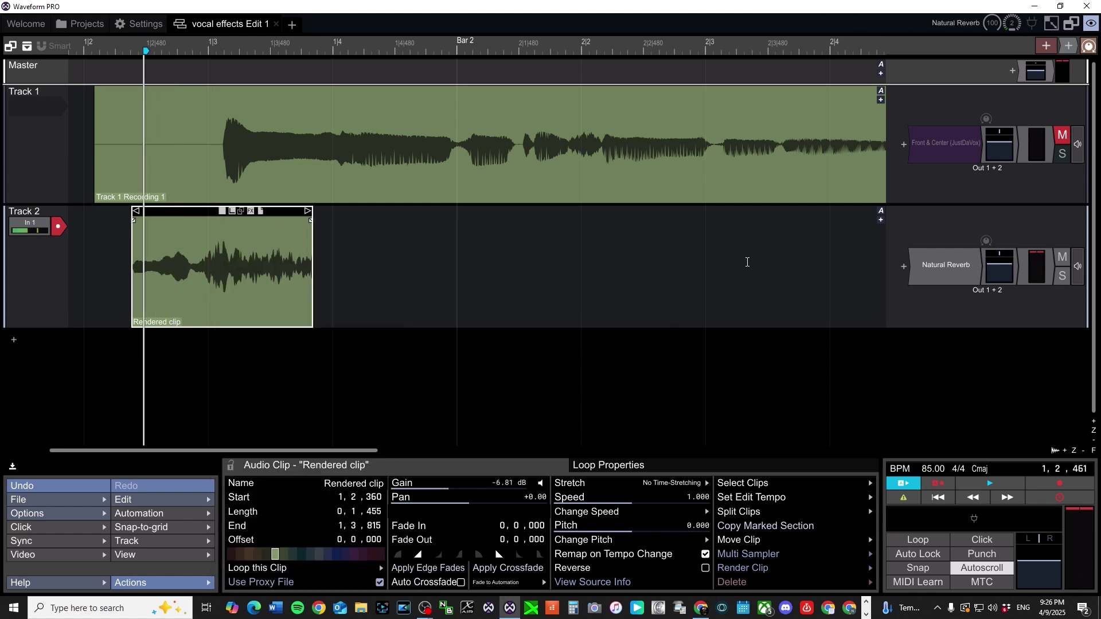
# Reverse the Rendered clip and play back the resulting reverb swell.
pyautogui.rightClick(223, 286)
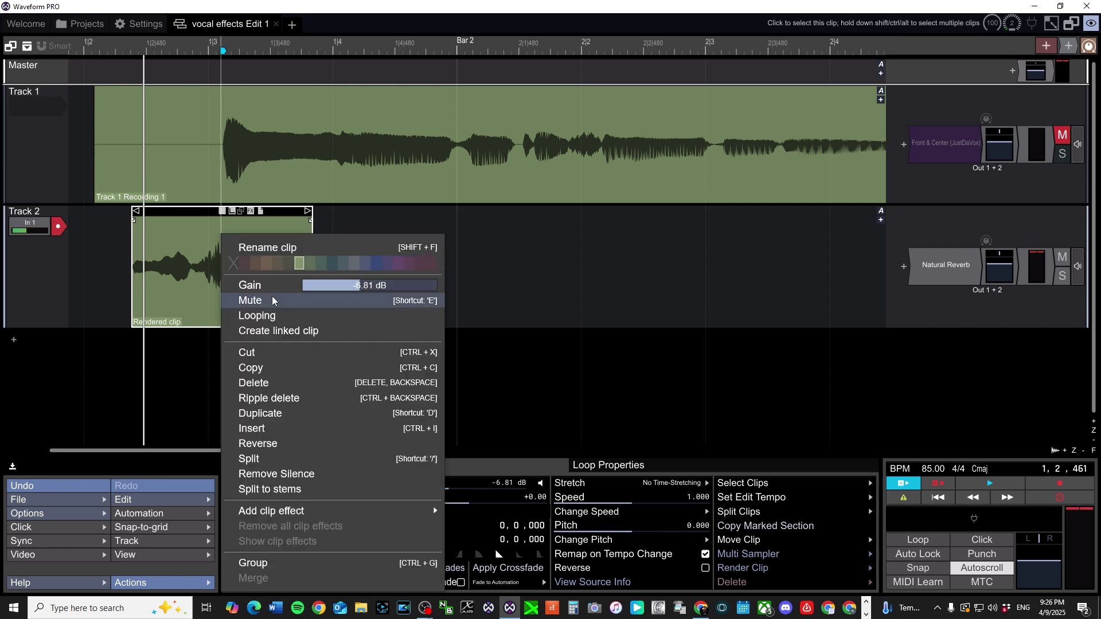
pyautogui.click(305, 445)
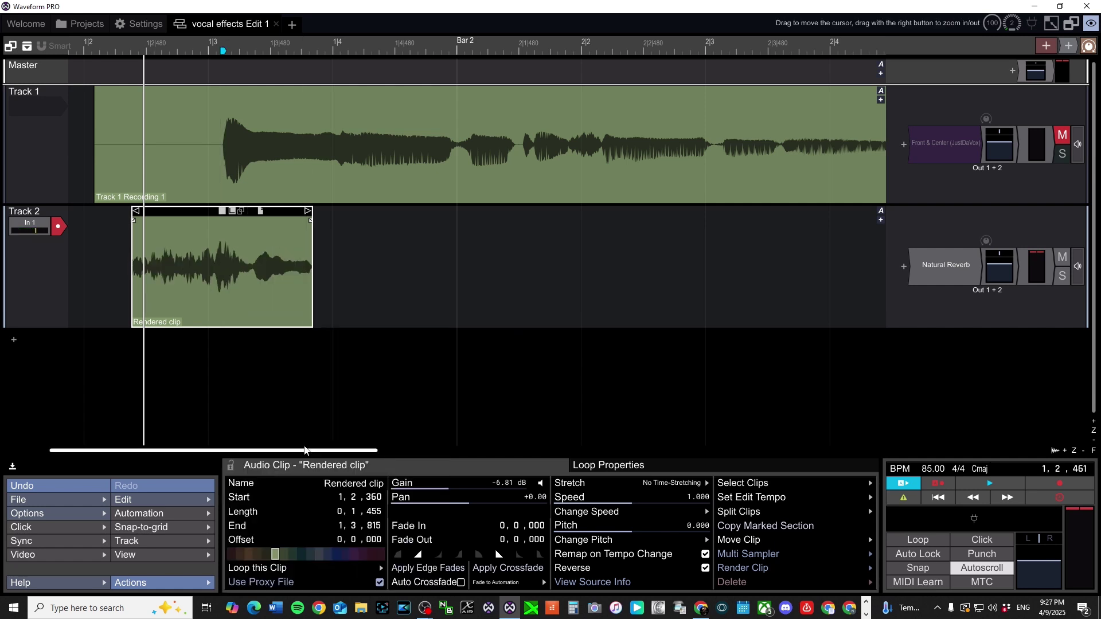
pyautogui.click(128, 381)
pyautogui.press('space')
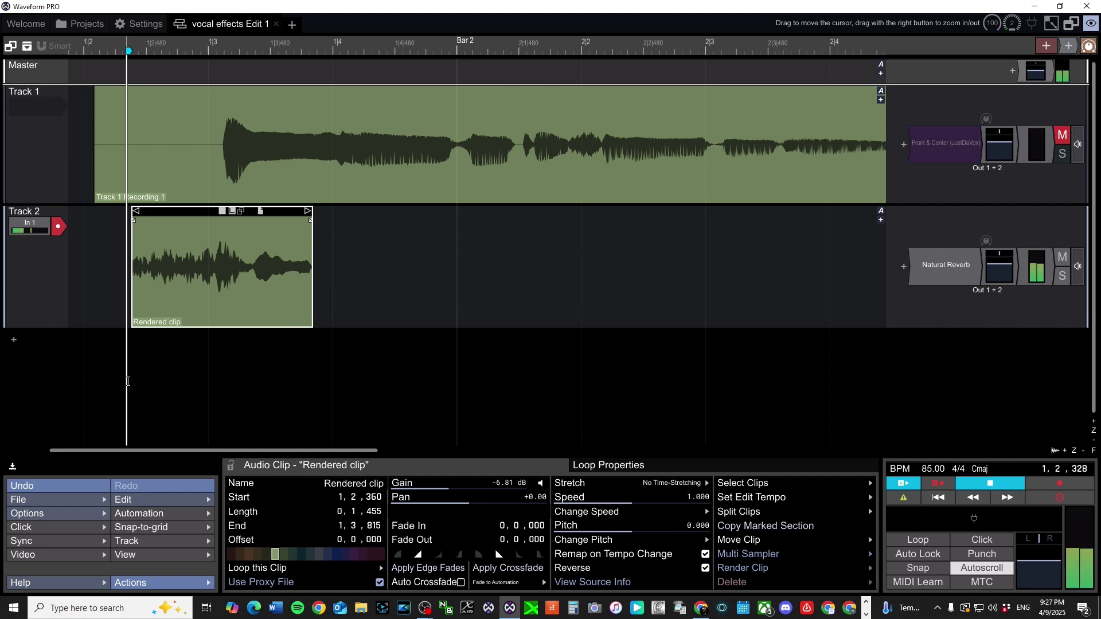
# Trim the Rendered clip to 0.0.931 and shift it earlier to start at 1.2.283.
pyautogui.press('space')
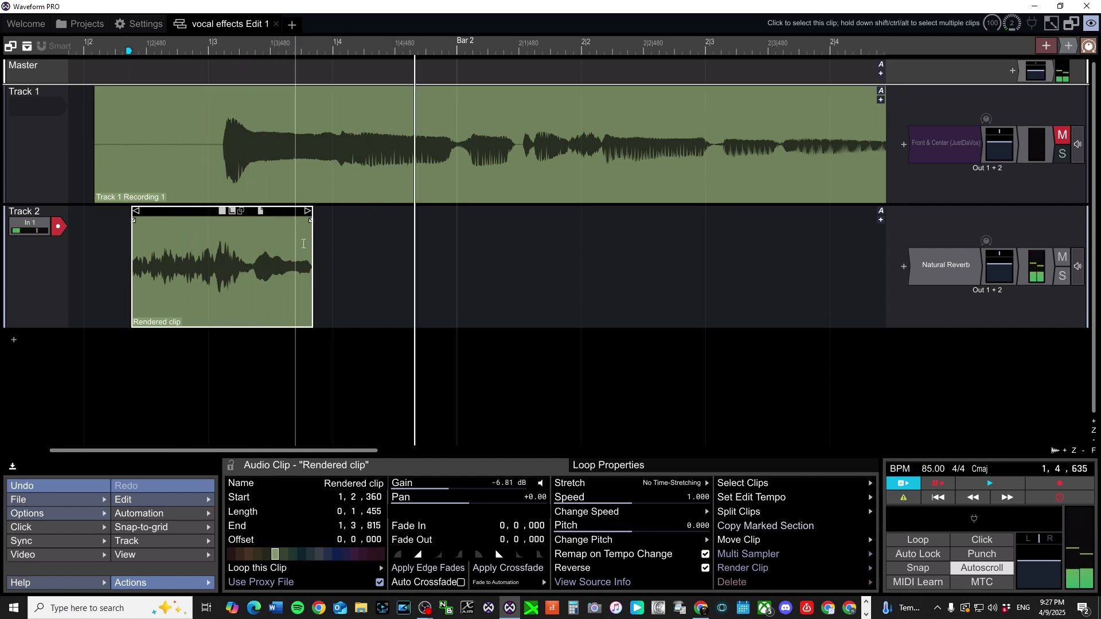
pyautogui.moveTo(138, 216); pyautogui.dragTo(154, 222)
pyautogui.hotkey('ctrl', 'z')
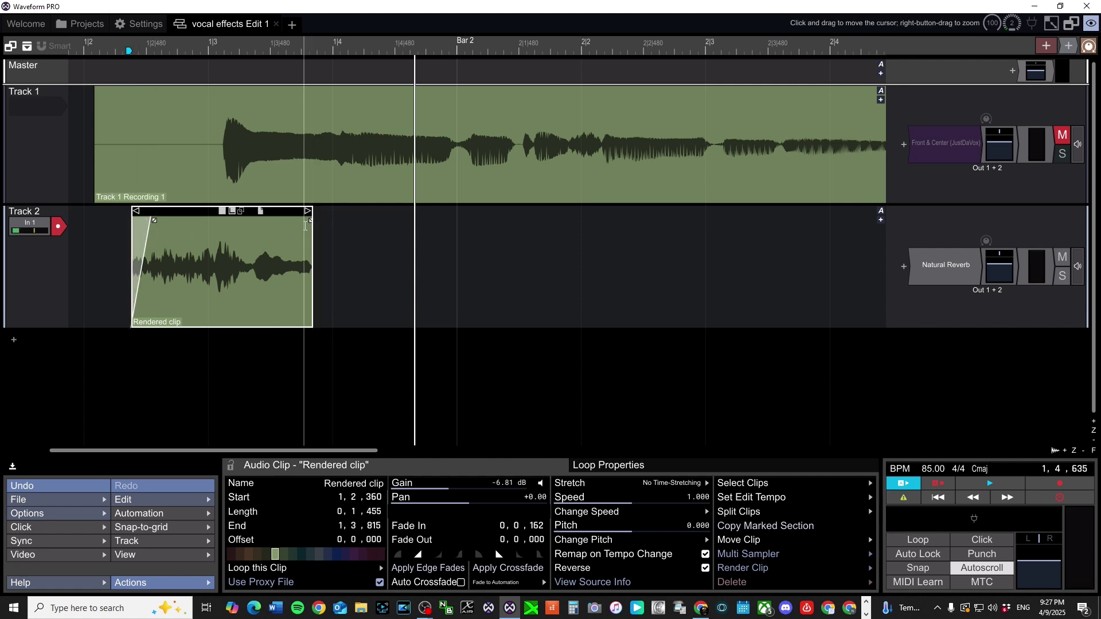
pyautogui.moveTo(308, 211); pyautogui.dragTo(250, 217)
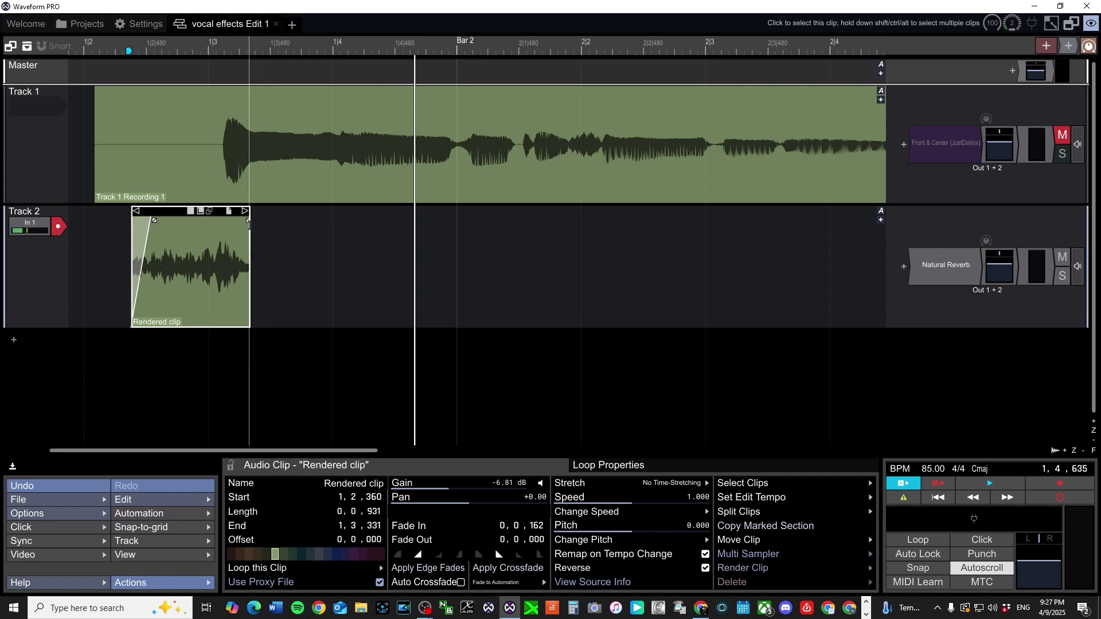
pyautogui.moveTo(247, 222); pyautogui.dragTo(212, 209)
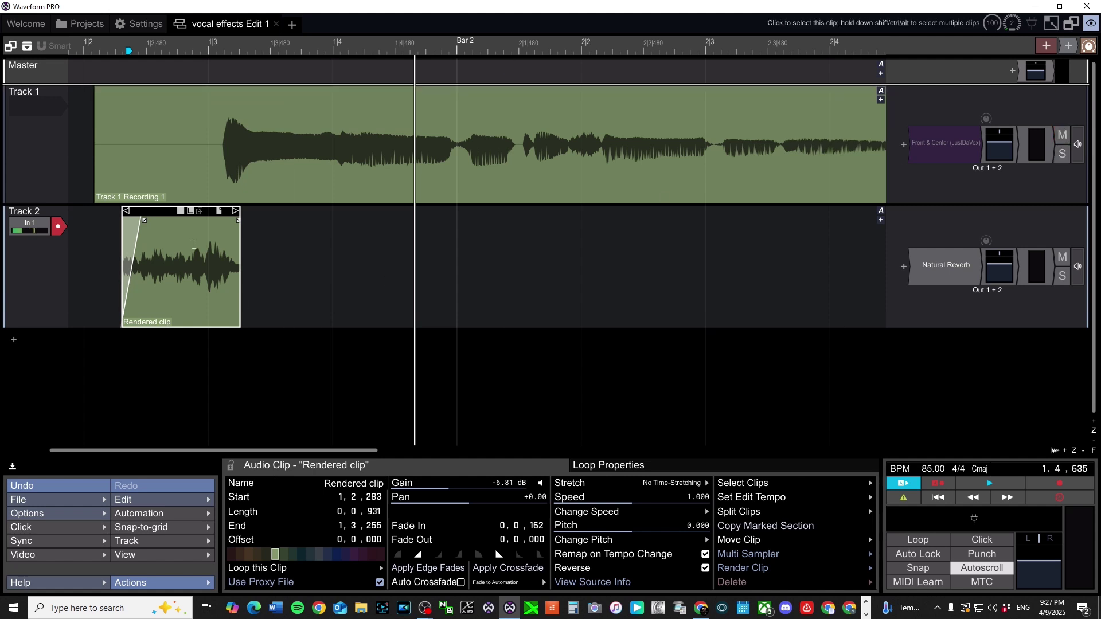
# Lower the Rendered clip's gain to -14.17 dB and play the swell into the vocal.
pyautogui.rightClick(171, 224)
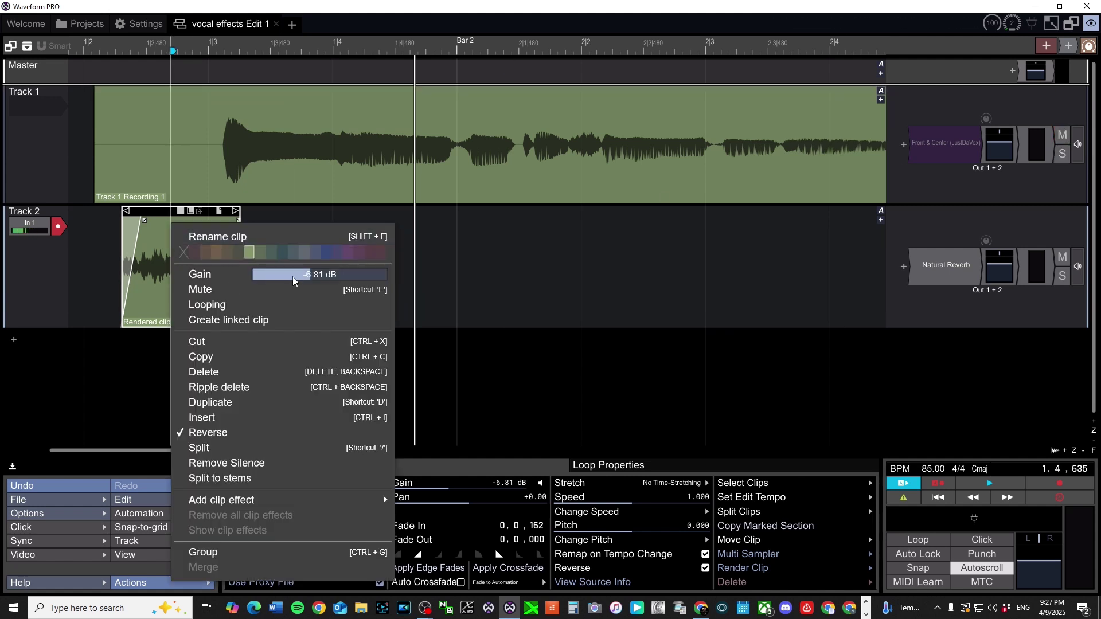
pyautogui.moveTo(293, 280); pyautogui.dragTo(285, 279)
pyautogui.press('Escape')
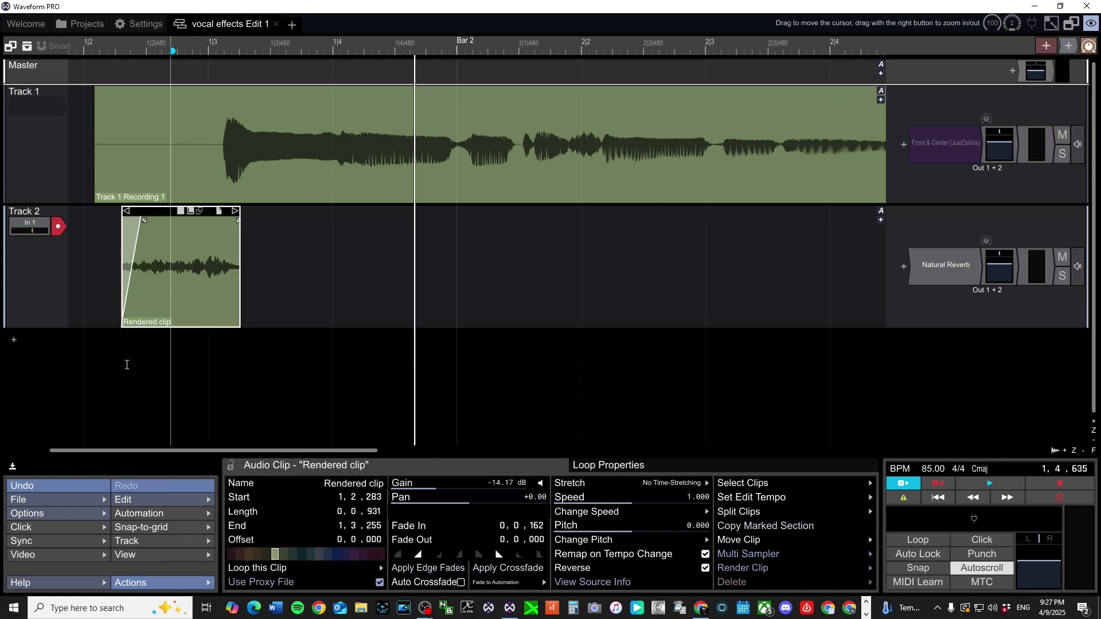
pyautogui.hotkey('ctrl', 'z')
pyautogui.click(138, 366)
pyautogui.press('space')
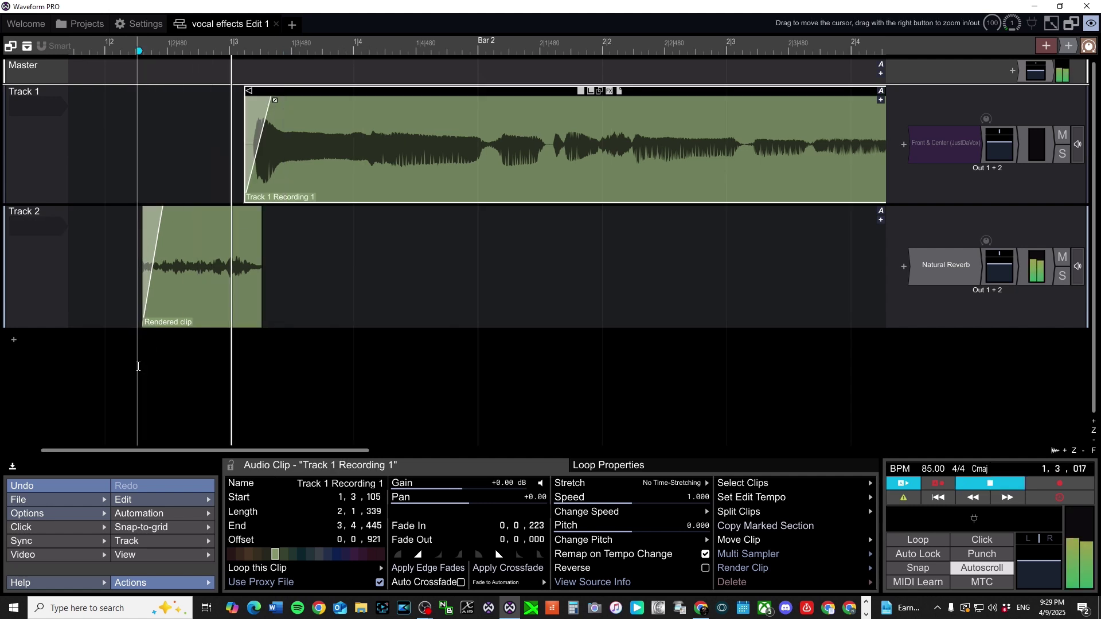
pyautogui.click(128, 369)
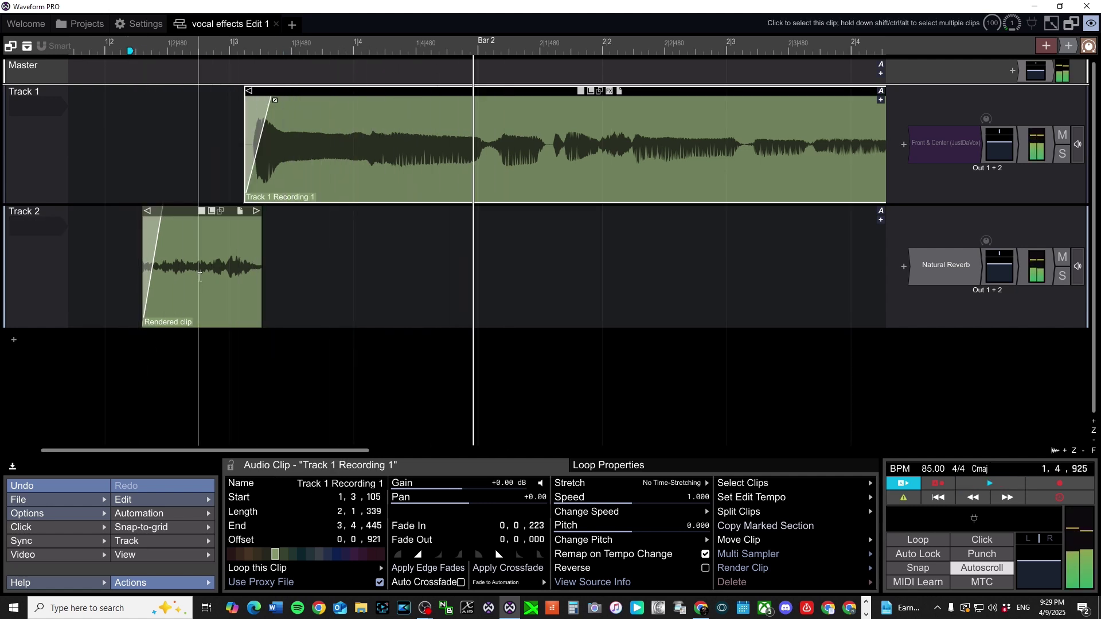
pyautogui.press('space')
# Add a 0.0.096 fade-out and move the swell later to 1.2.390, then play it.
pyautogui.click(178, 211)
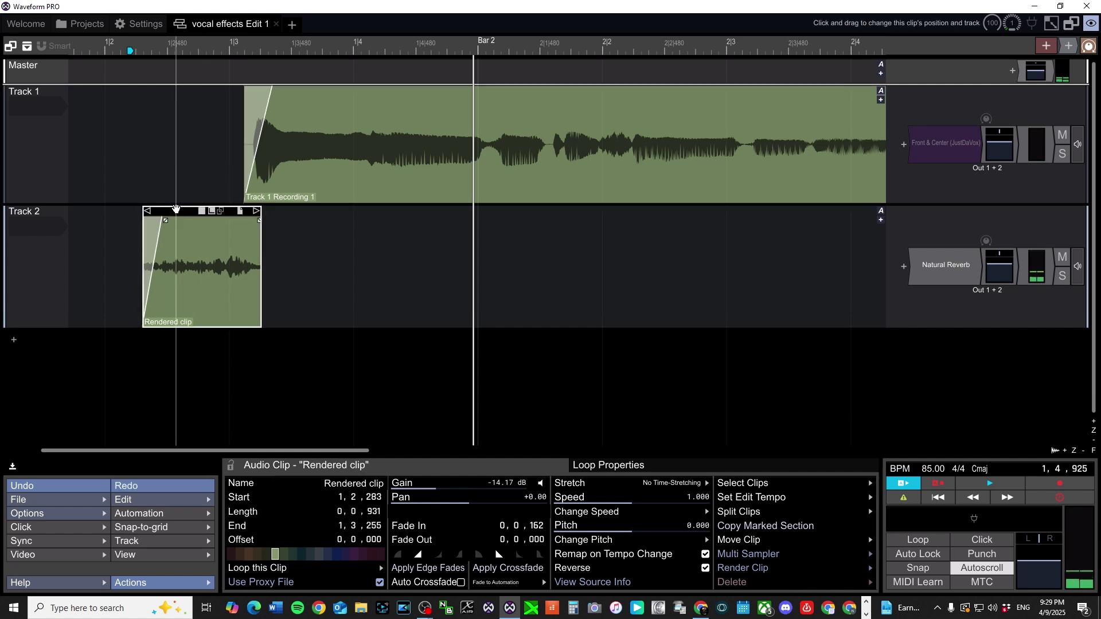
pyautogui.moveTo(259, 224); pyautogui.dragTo(247, 222)
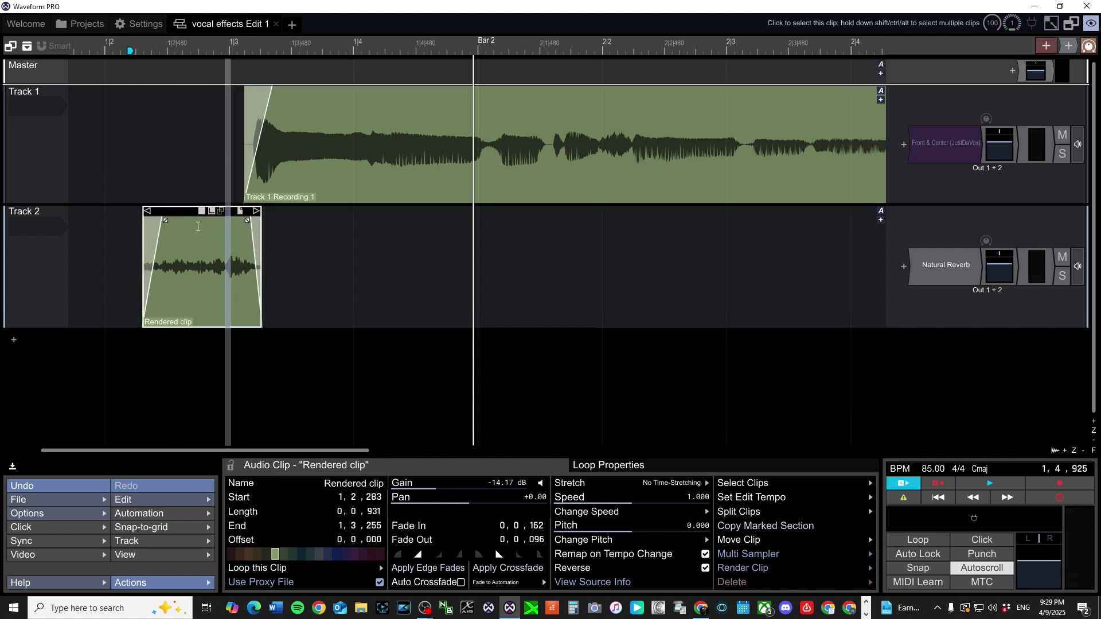
pyautogui.click(181, 212)
pyautogui.moveTo(175, 212); pyautogui.dragTo(189, 213)
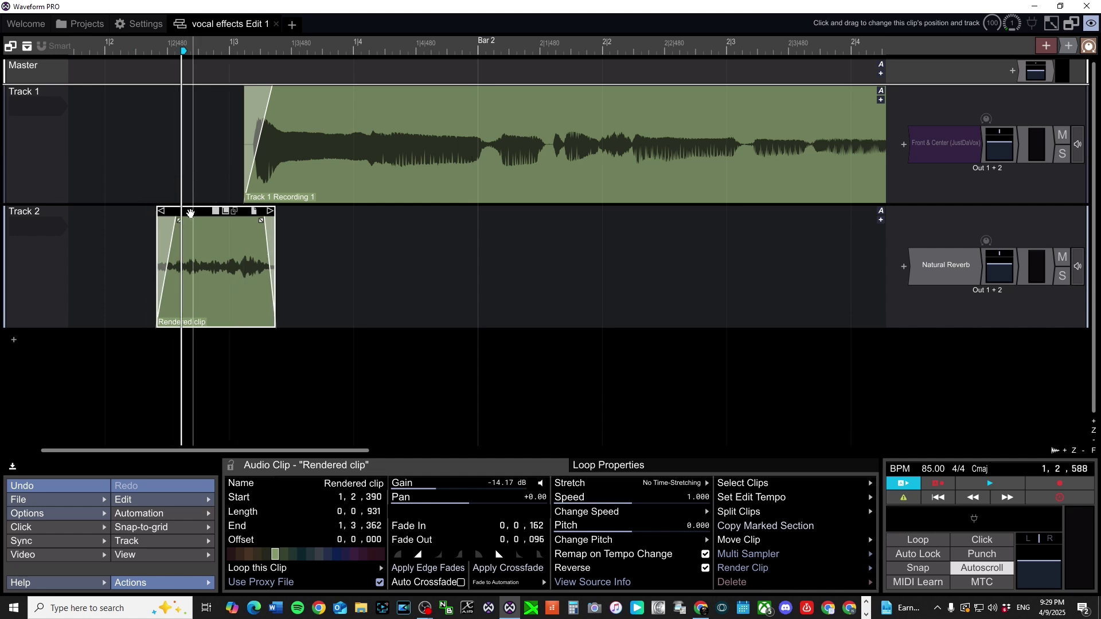
pyautogui.click(161, 373)
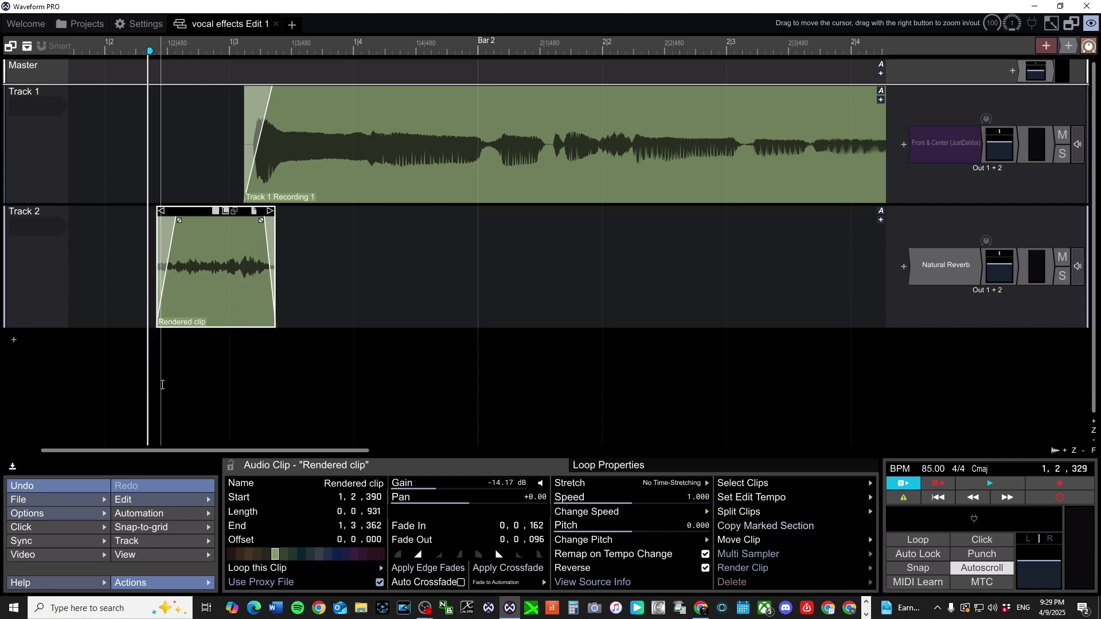
pyautogui.press('space')
pyautogui.press('space')
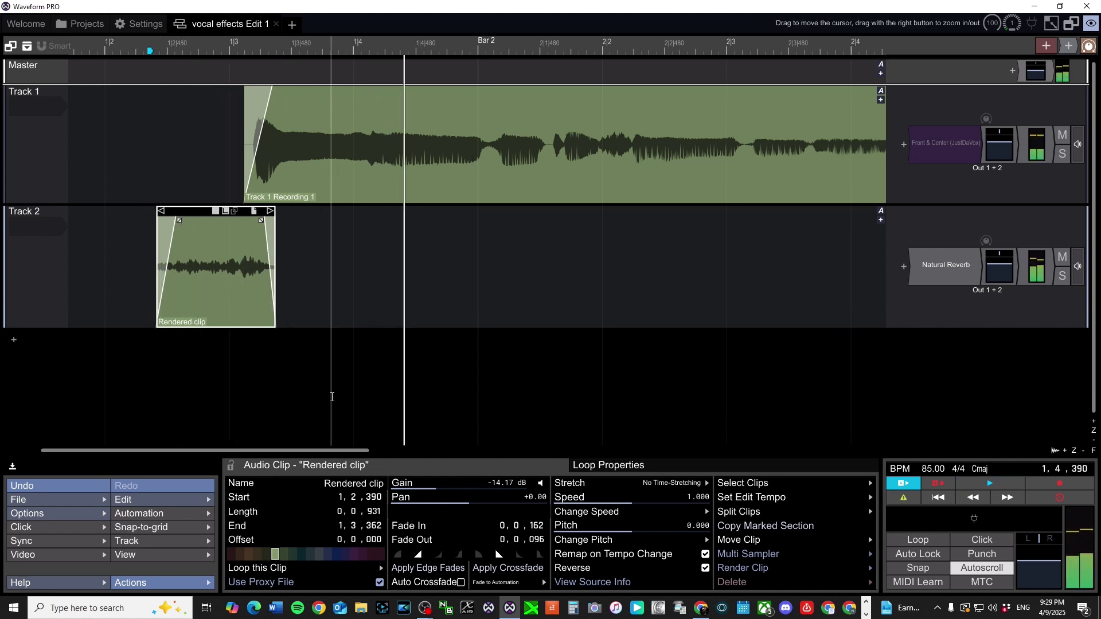